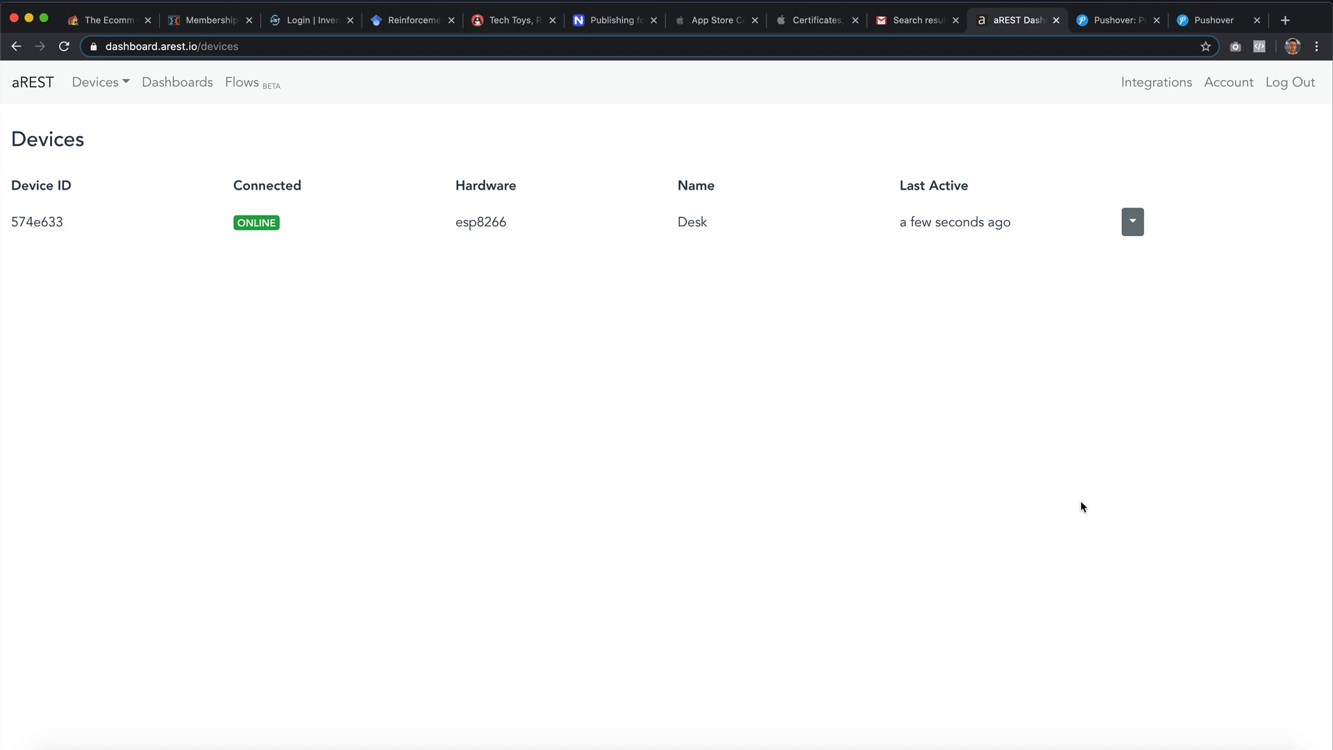
Switch to the Arduino IDE and examine the rest.publish line in loop(), including its temperature name, value and interval arguments.
{"action": "left_click", "coordinate": [1095, 740]}
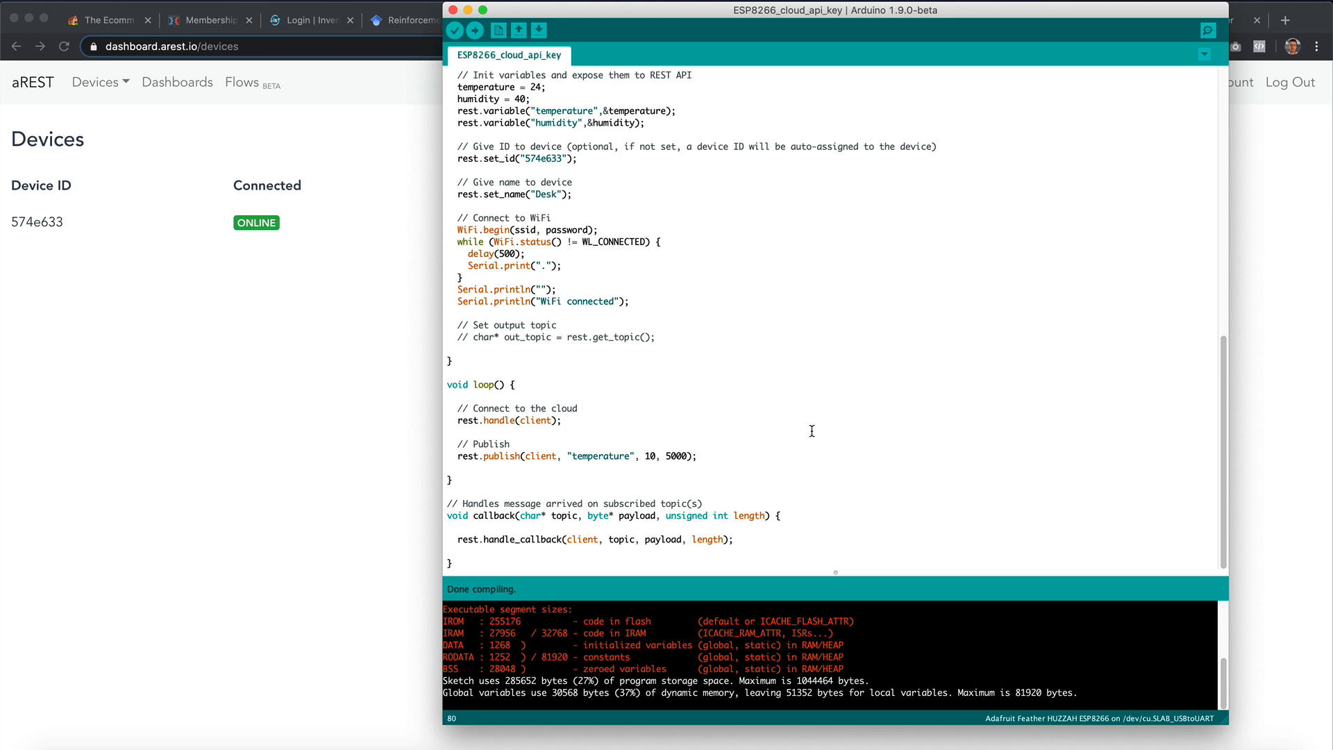
{"action": "left_click_drag", "start_coordinate": [458, 455], "coordinate": [716, 455]}
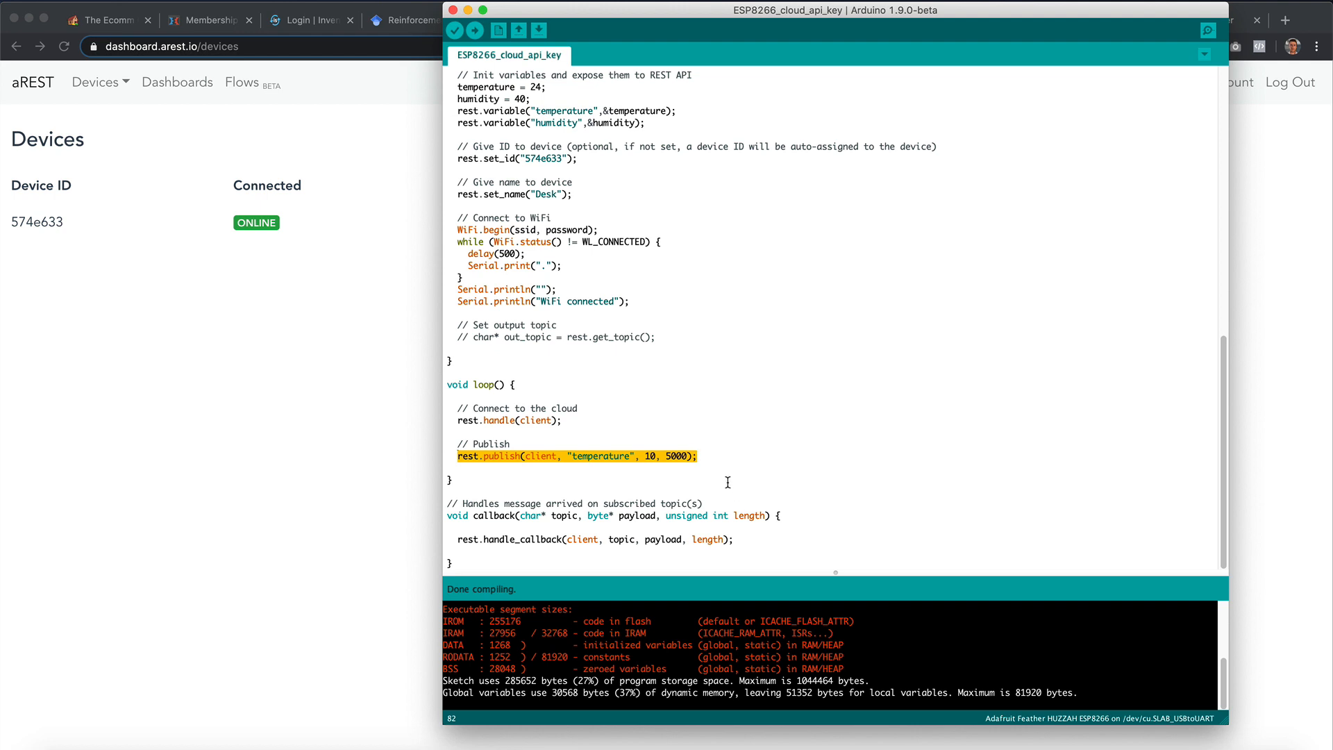
{"action": "left_click", "coordinate": [720, 456]}
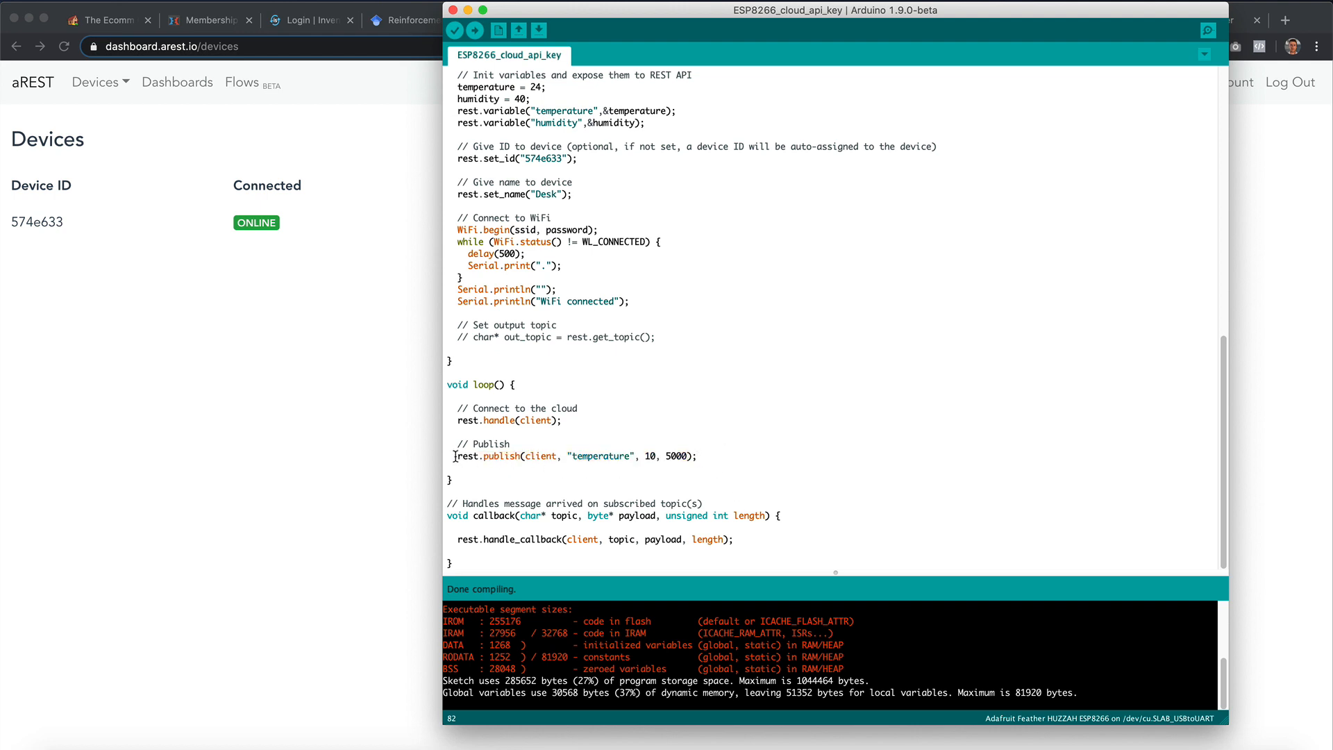
{"action": "left_click_drag", "start_coordinate": [454, 455], "coordinate": [742, 455]}
{"action": "left_click", "coordinate": [737, 454]}
{"action": "left_click_drag", "start_coordinate": [562, 455], "coordinate": [633, 454]}
{"action": "double_click", "coordinate": [646, 456]}
{"action": "double_click", "coordinate": [670, 455]}
{"action": "double_click", "coordinate": [650, 456]}
{"action": "left_click", "coordinate": [655, 478]}
Switch back to the aREST dashboard in the browser, review the Desk device's events, and return to the device list.
{"action": "left_click", "coordinate": [207, 390]}
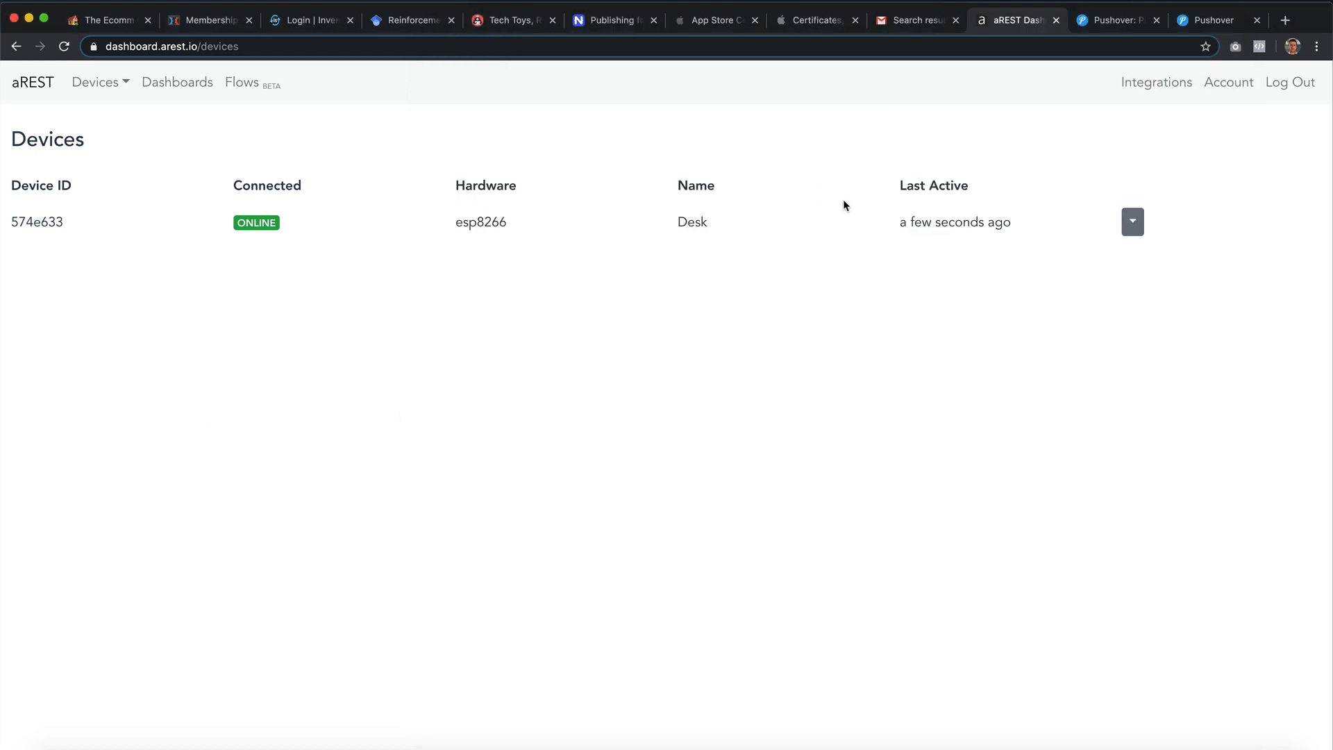
{"action": "left_click", "coordinate": [1132, 222]}
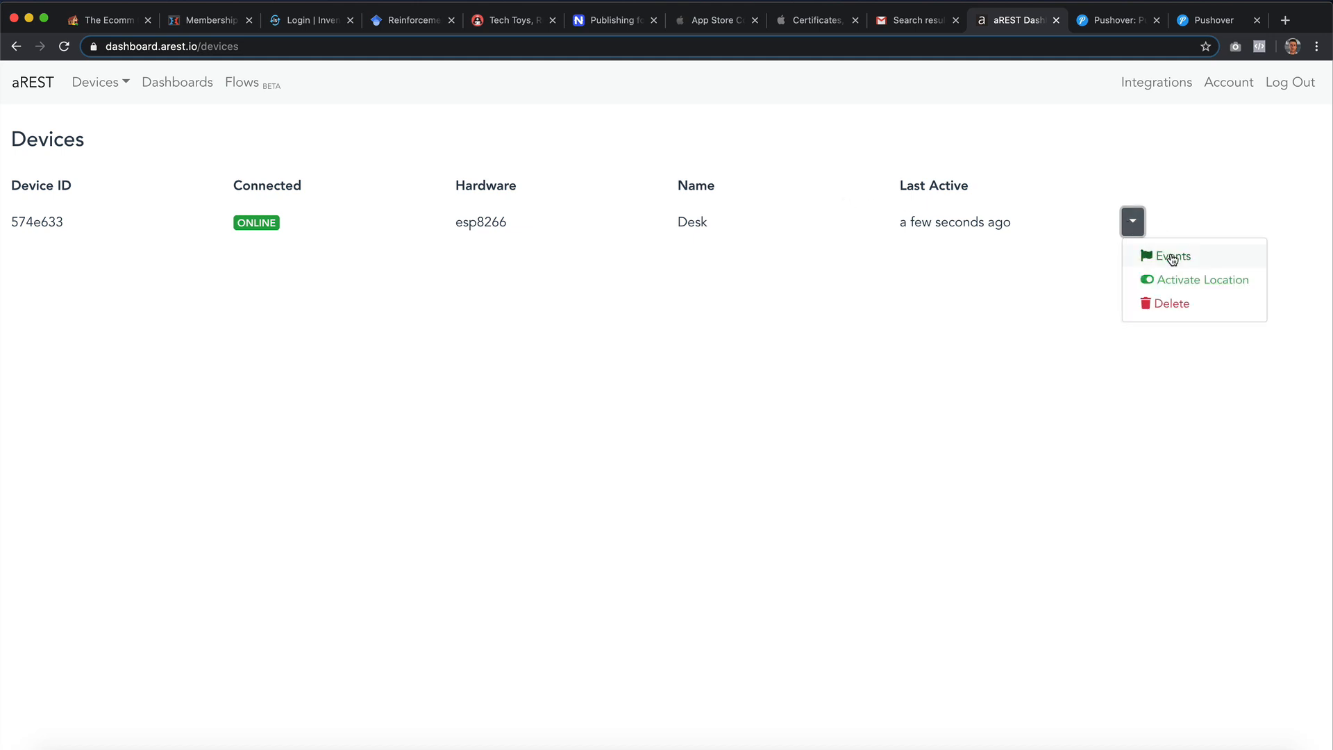
{"action": "left_click", "coordinate": [1196, 259]}
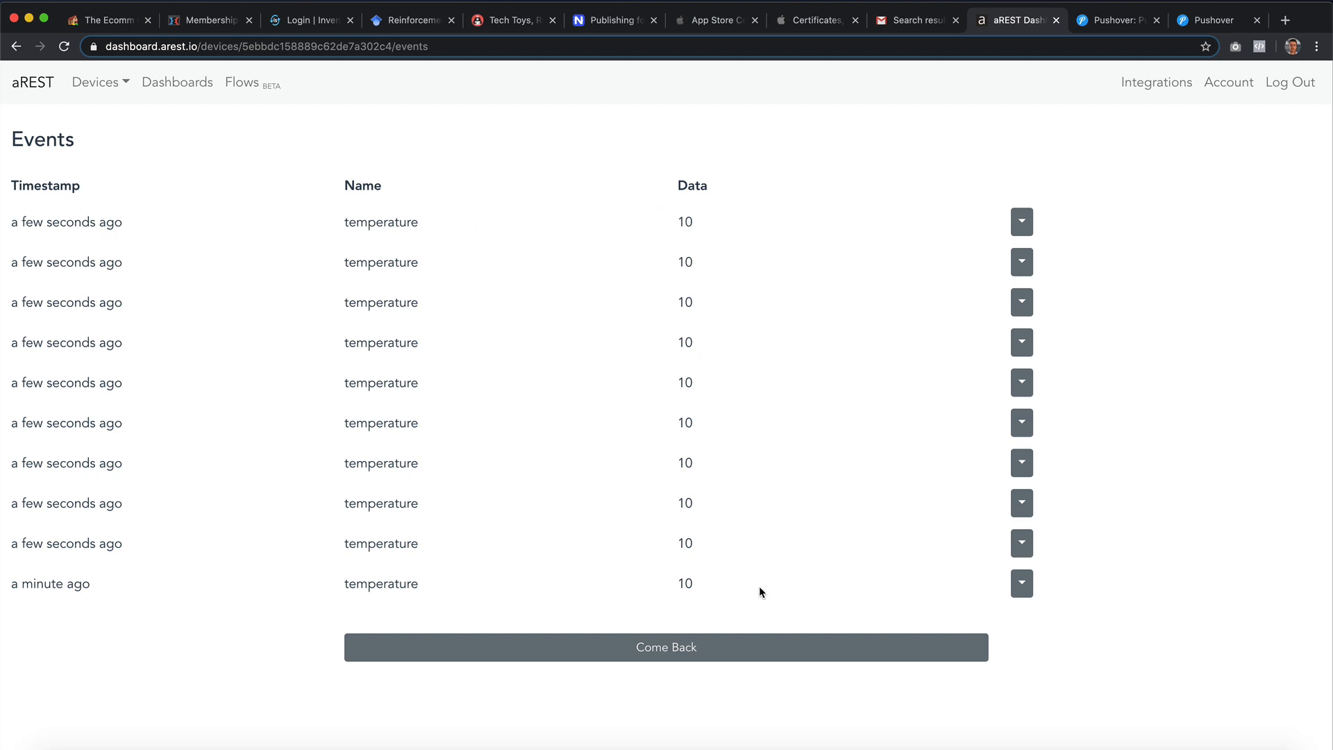
{"action": "left_click", "coordinate": [748, 642]}
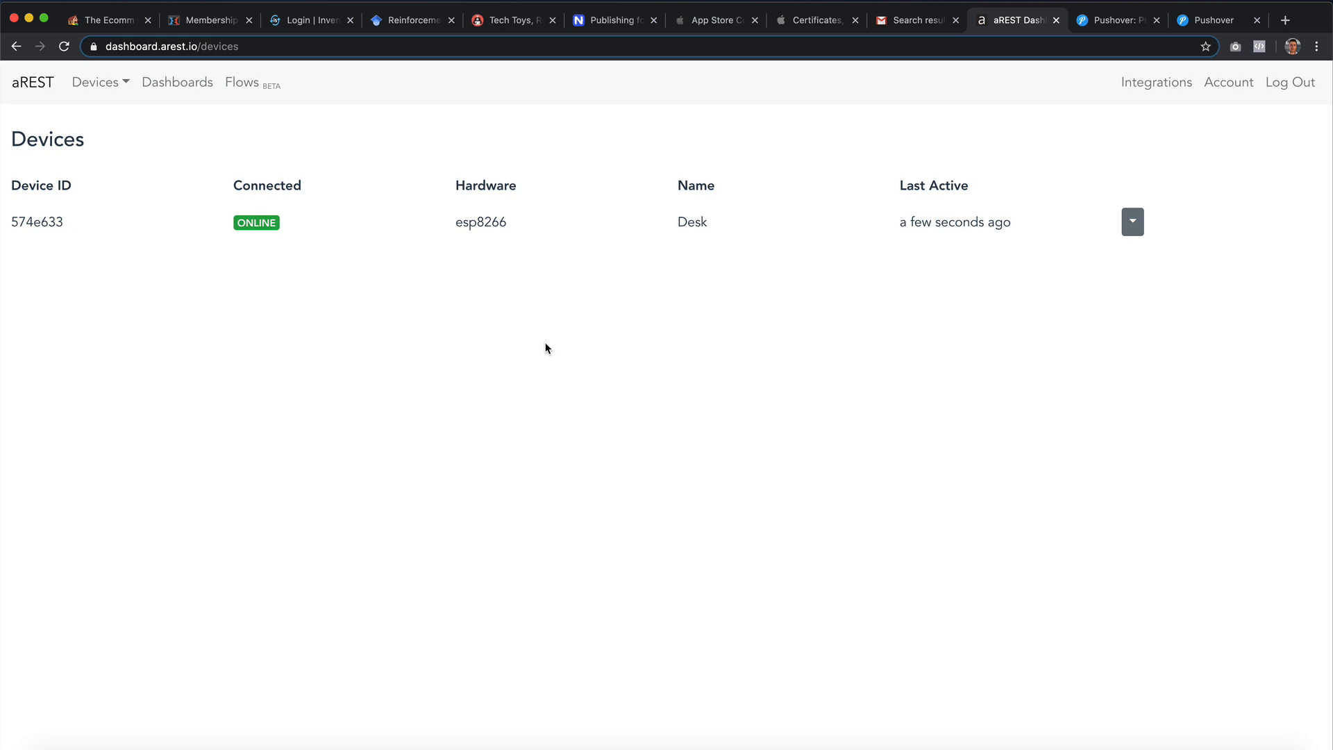
Review the dashboard's integrations, the Pushover account page and the Pushover web client's messages, and return to the integrations.
{"action": "left_click", "coordinate": [1160, 83]}
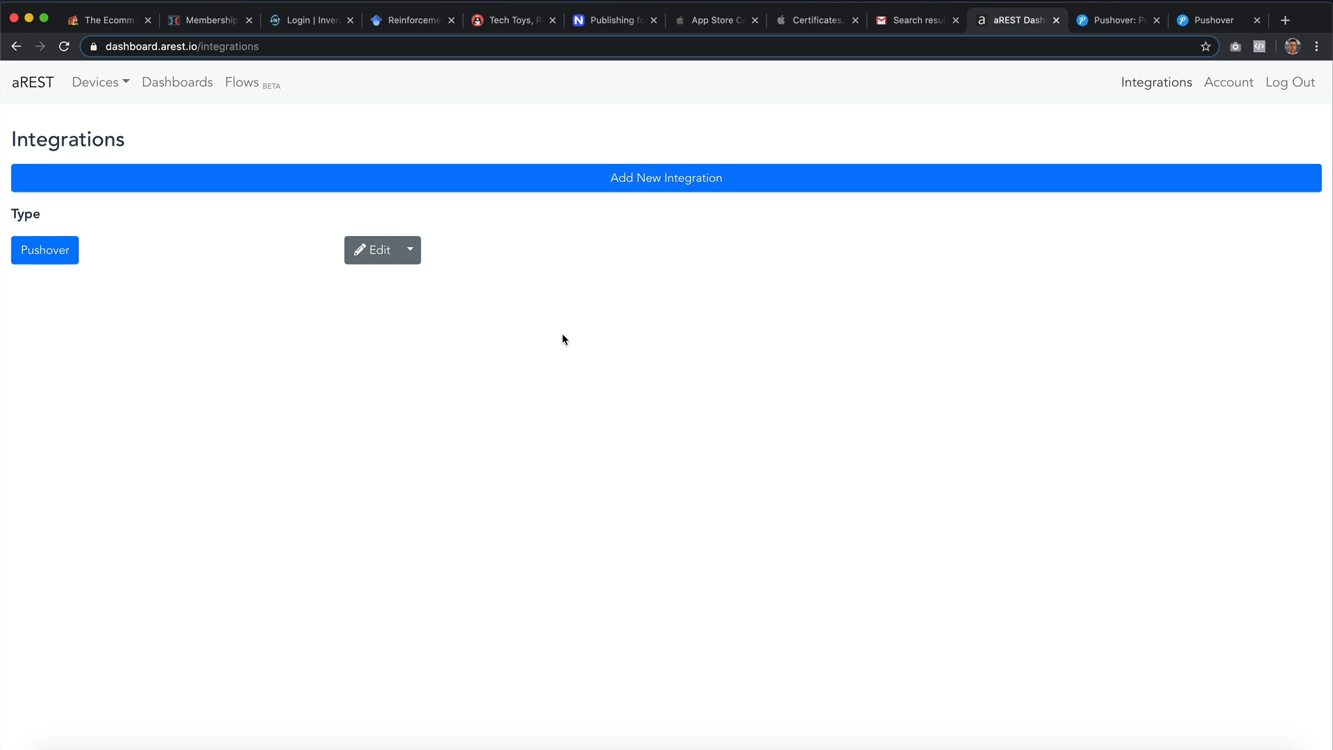
{"action": "left_click", "coordinate": [1112, 27]}
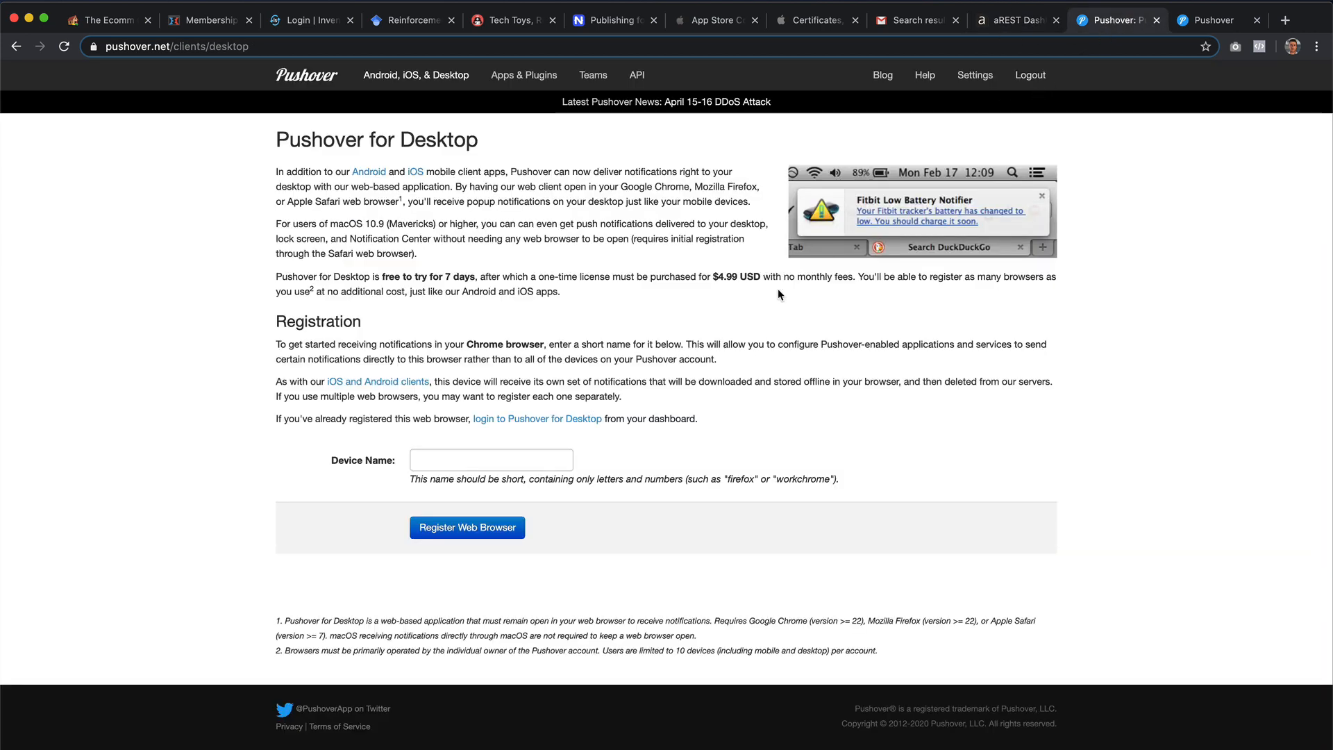
{"action": "left_click", "coordinate": [323, 79]}
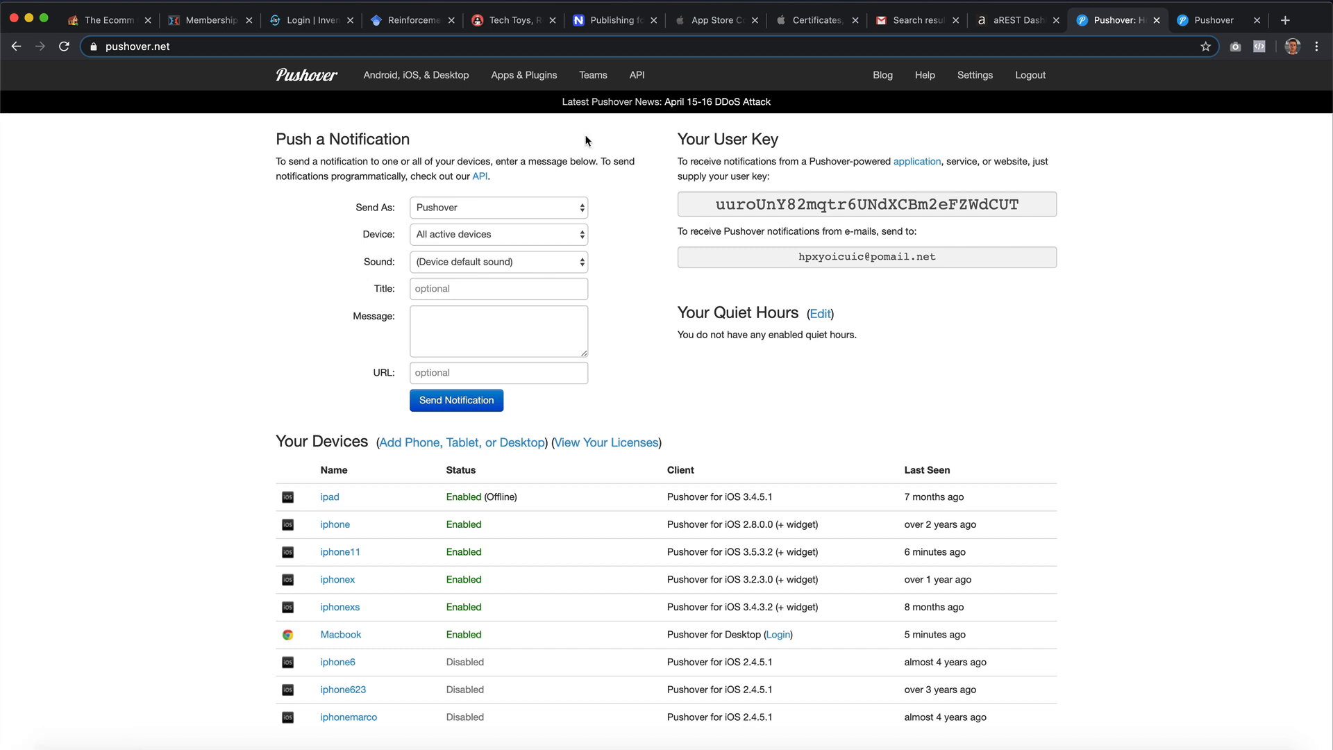
{"action": "left_click", "coordinate": [1048, 17]}
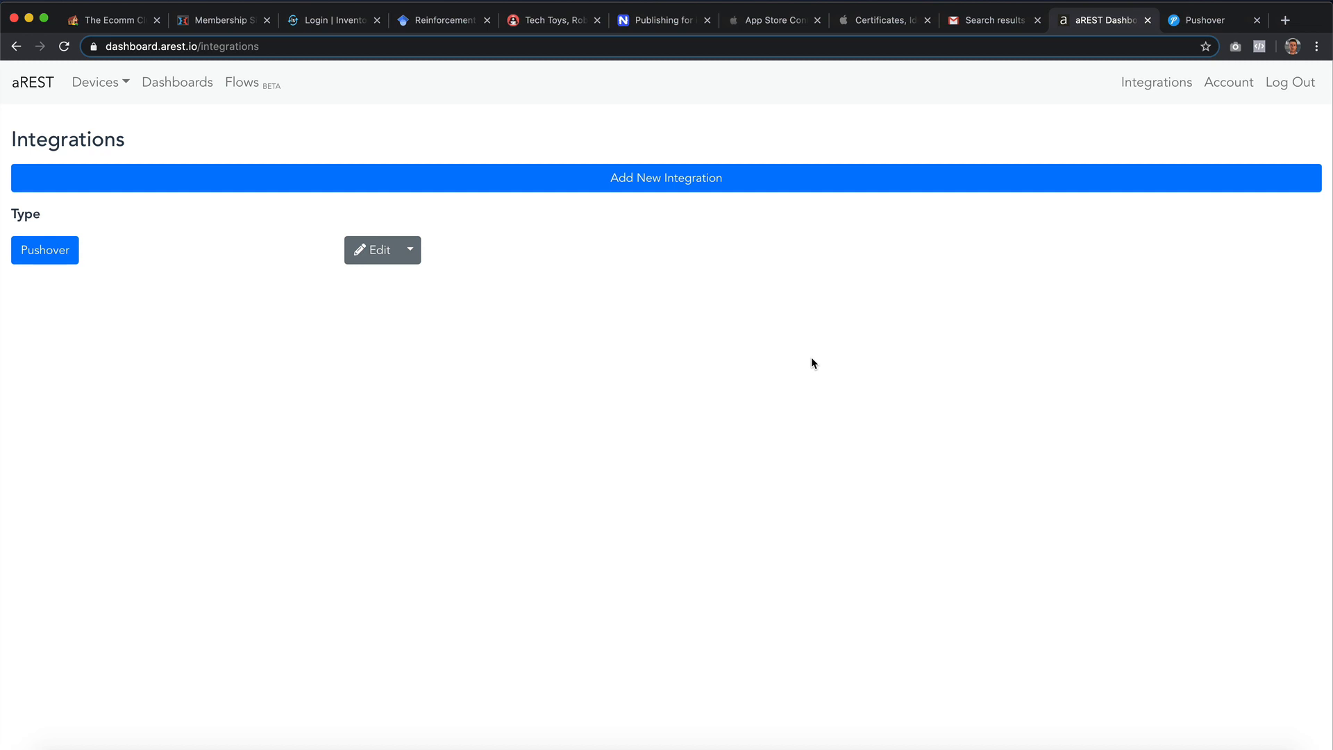
{"action": "left_click", "coordinate": [1196, 20]}
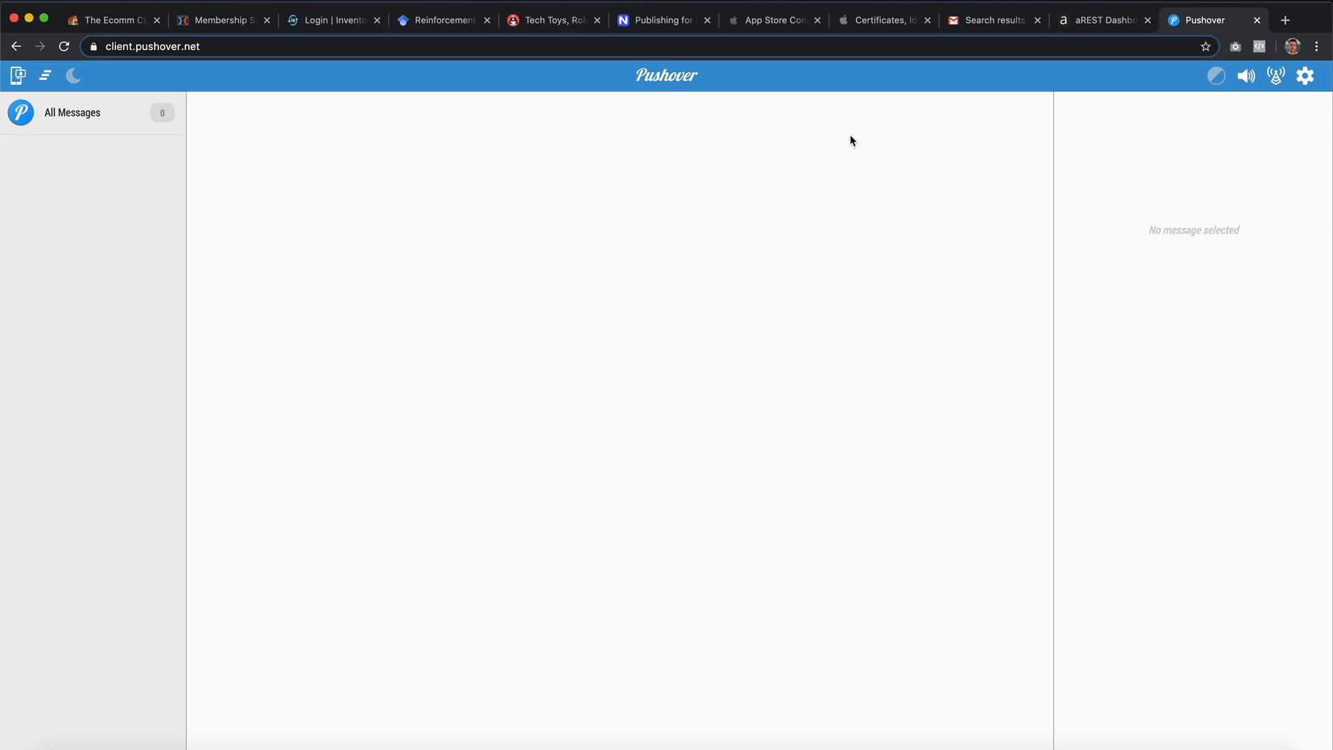
{"action": "left_click", "coordinate": [1103, 29]}
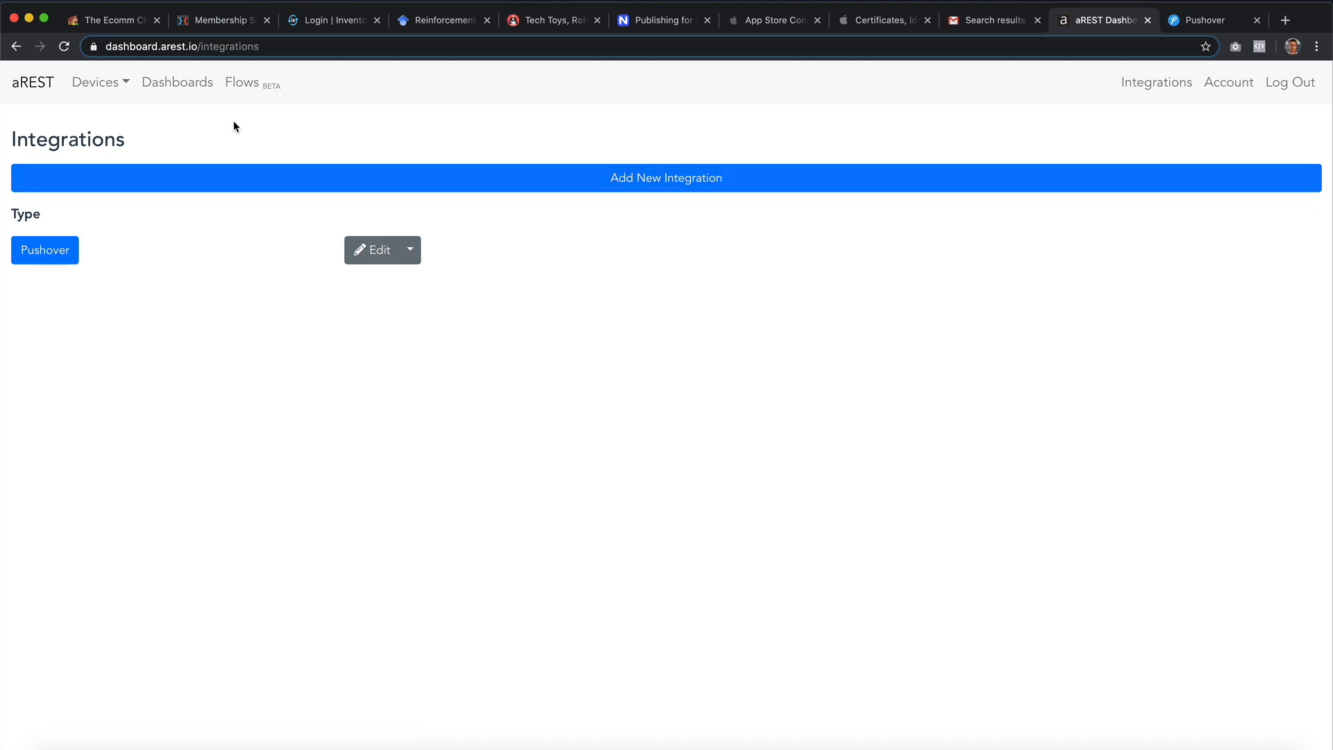
Create a flow named "Test Flow" with status On, triggering only every 60 seconds.
{"action": "left_click", "coordinate": [254, 89]}
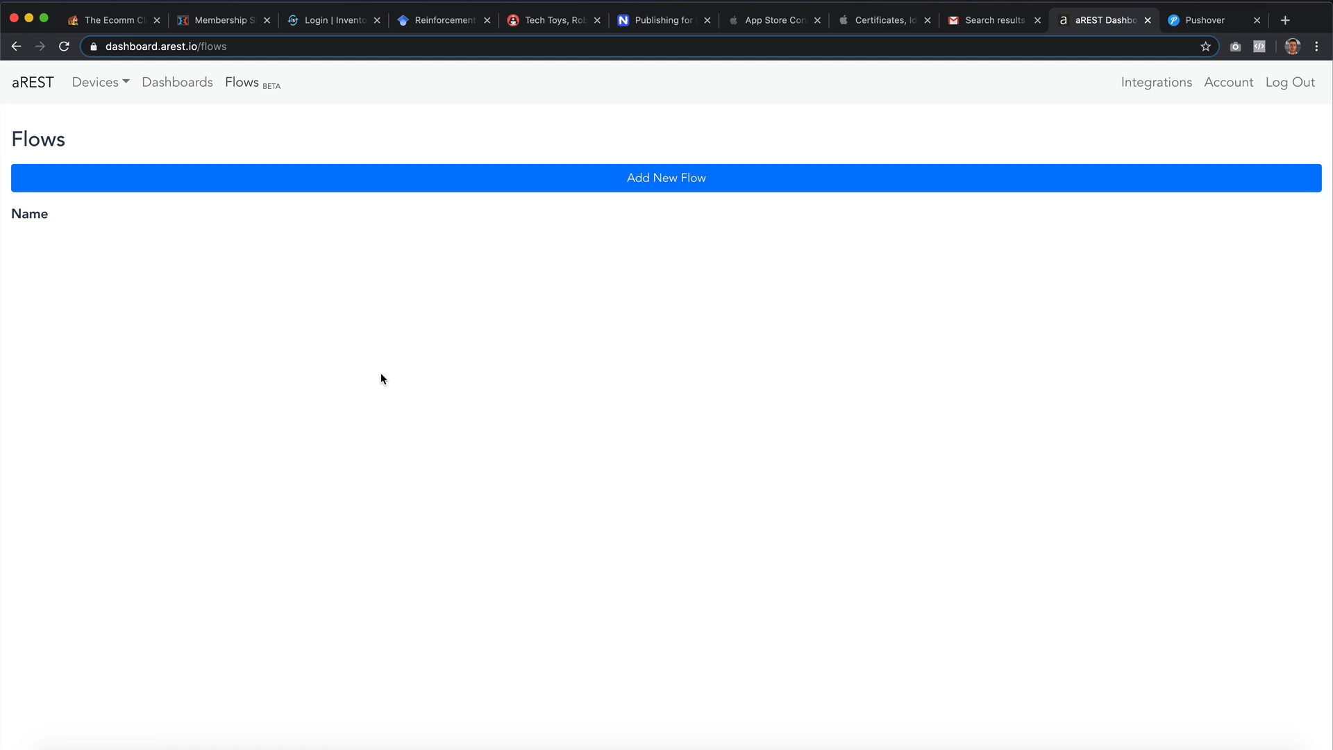
{"action": "left_click", "coordinate": [681, 187]}
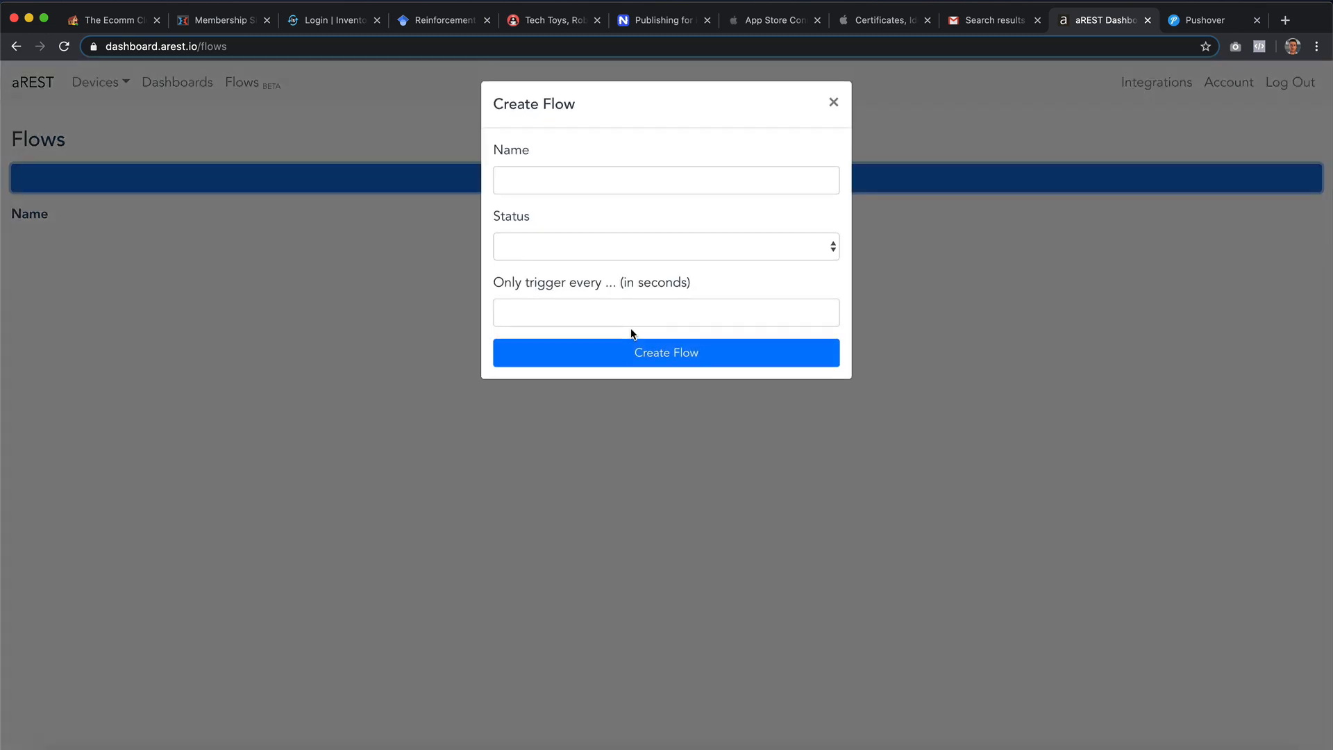
{"action": "left_click", "coordinate": [583, 183]}
{"action": "type", "text": "Test Flow"}
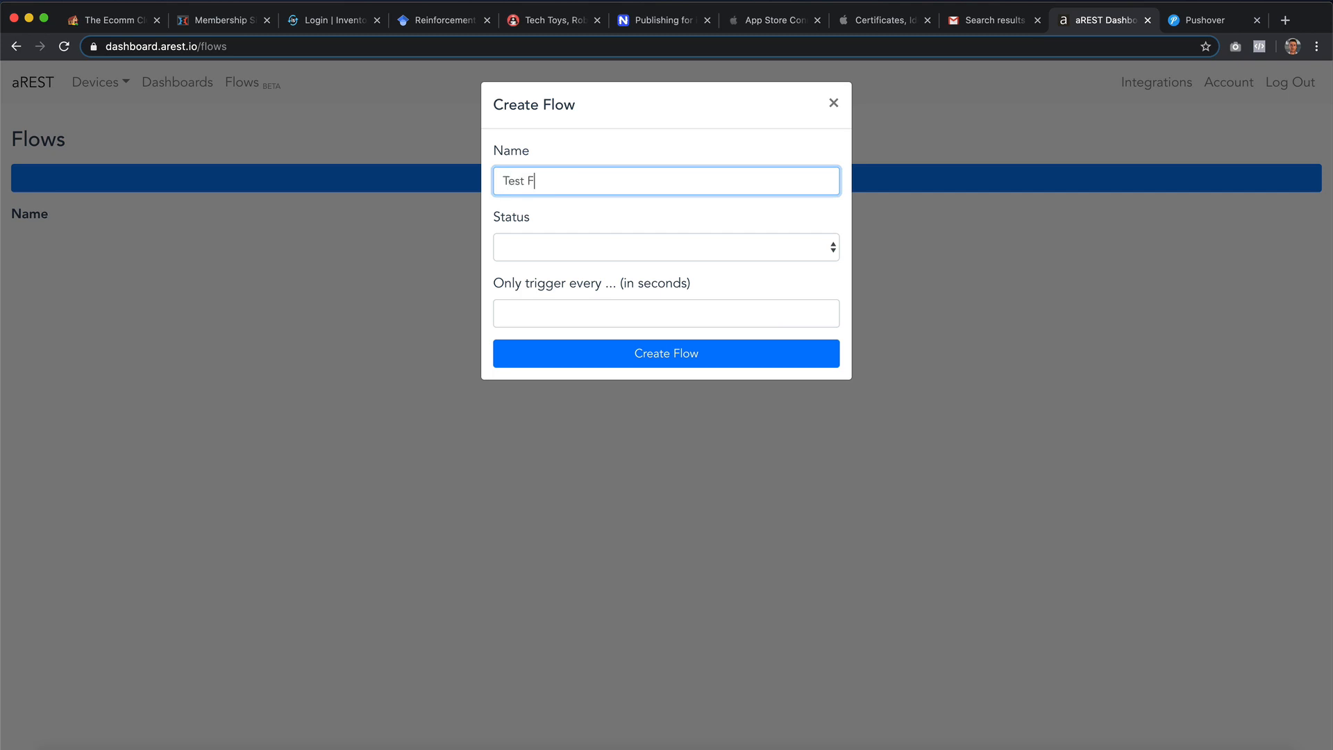
{"action": "left_click", "coordinate": [617, 247]}
{"action": "left_click", "coordinate": [619, 247]}
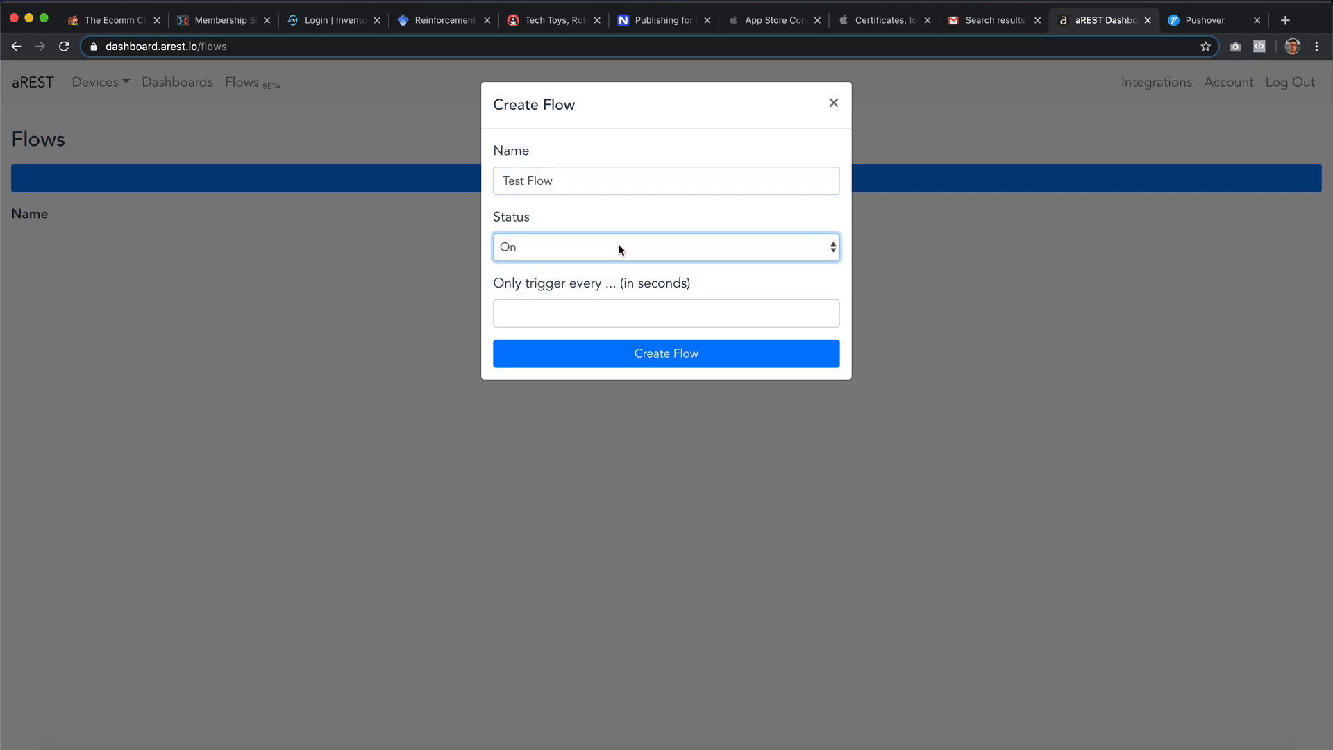
{"action": "left_click", "coordinate": [610, 313]}
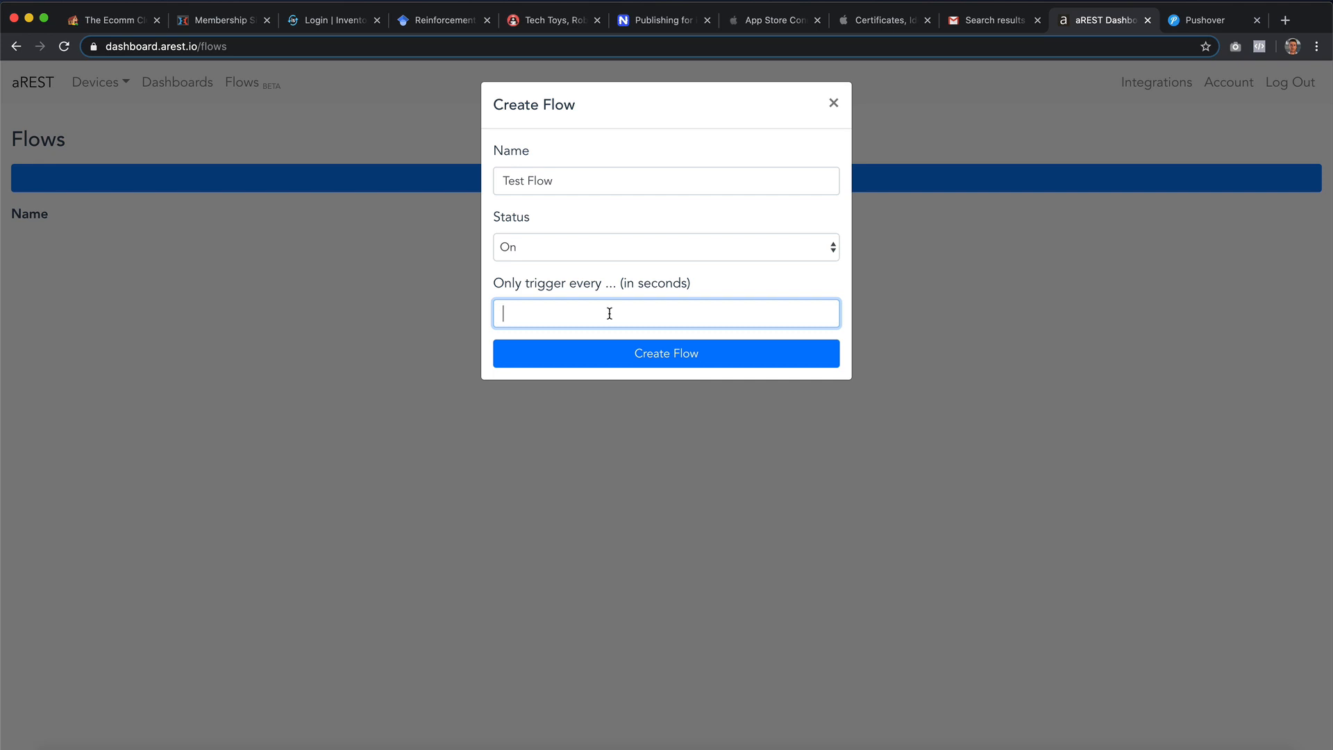
{"action": "type", "text": "60"}
{"action": "left_click", "coordinate": [645, 355]}
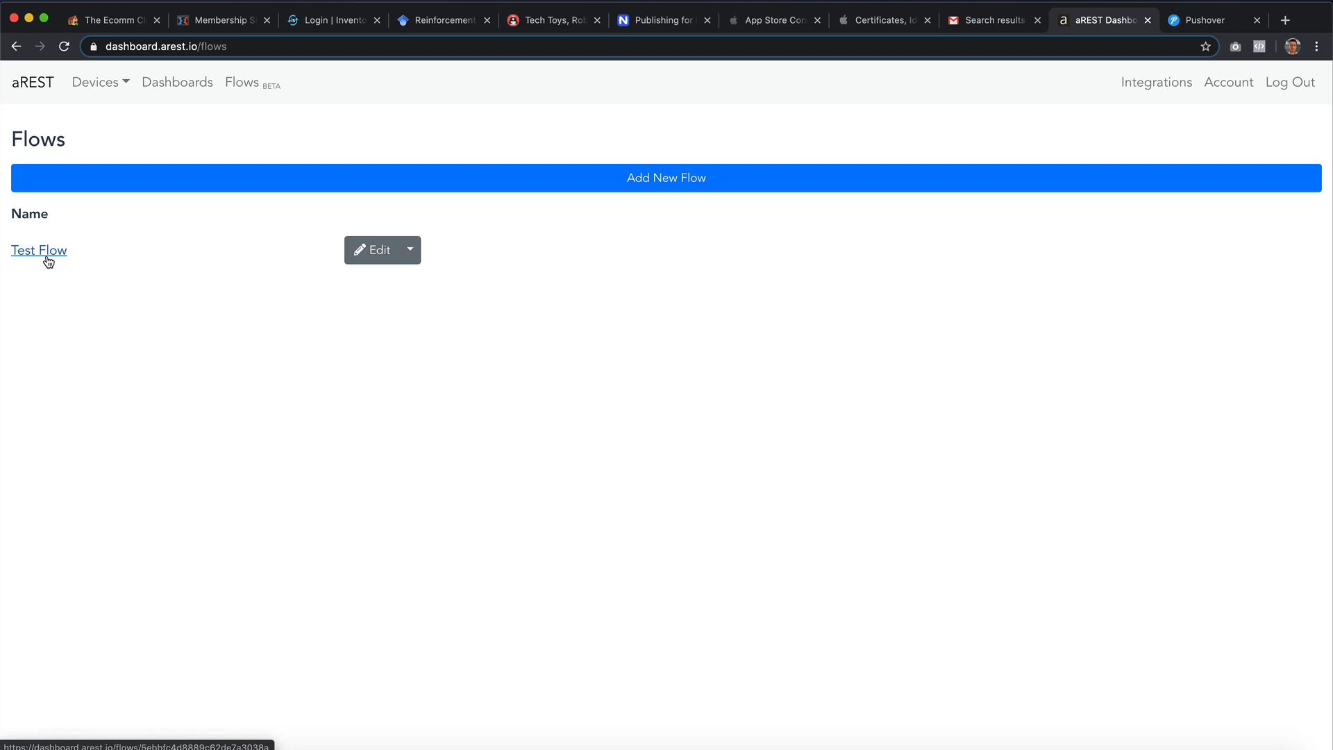
Open Test Flow and begin a new step of type "Trigger: Variable" for the Desk device.
{"action": "left_click", "coordinate": [48, 258]}
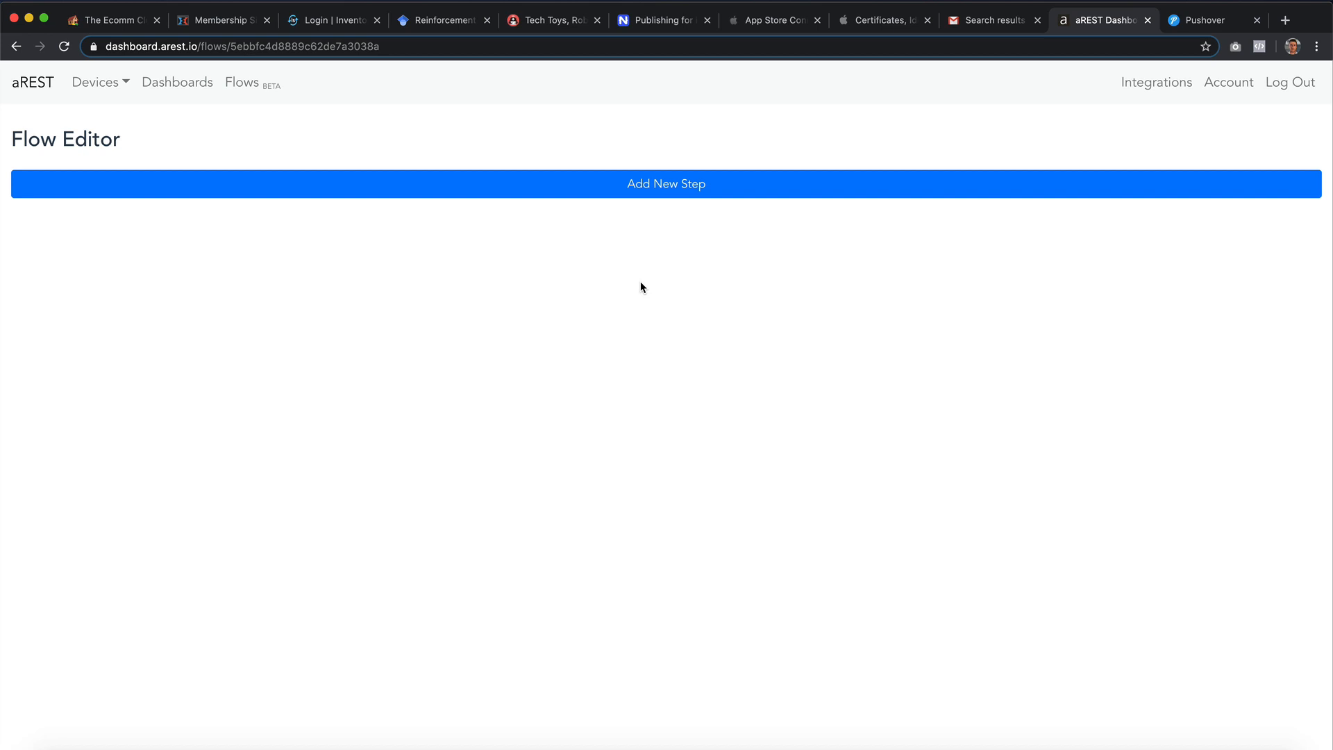
{"action": "left_click", "coordinate": [693, 200]}
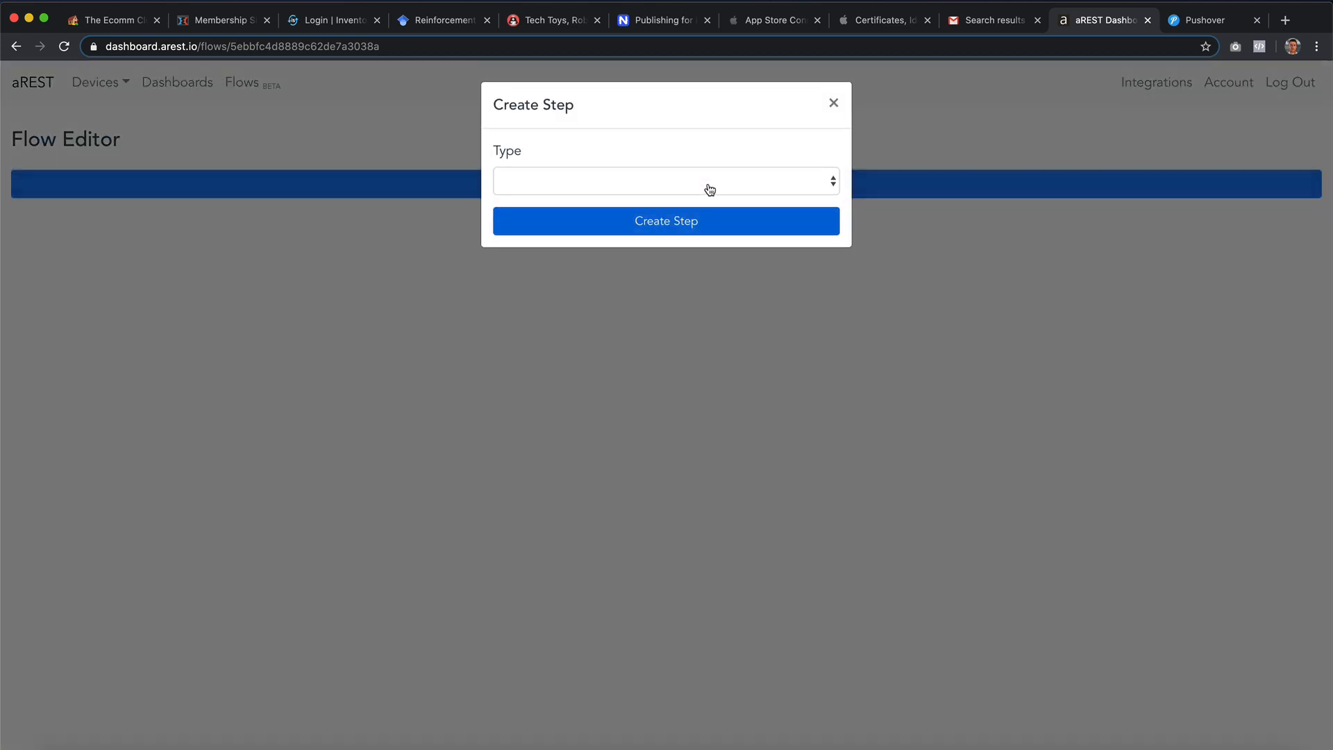
{"action": "left_click", "coordinate": [659, 181]}
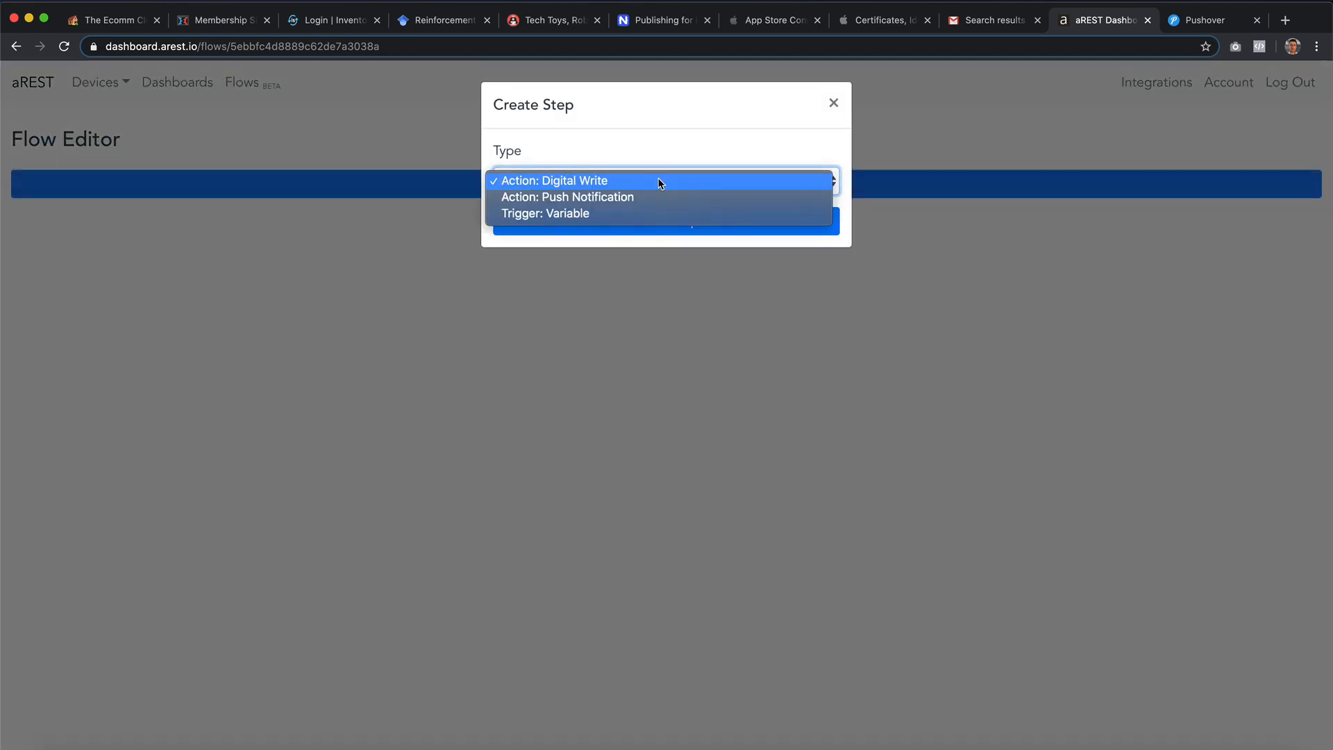
{"action": "left_click", "coordinate": [600, 213]}
{"action": "left_click", "coordinate": [635, 246]}
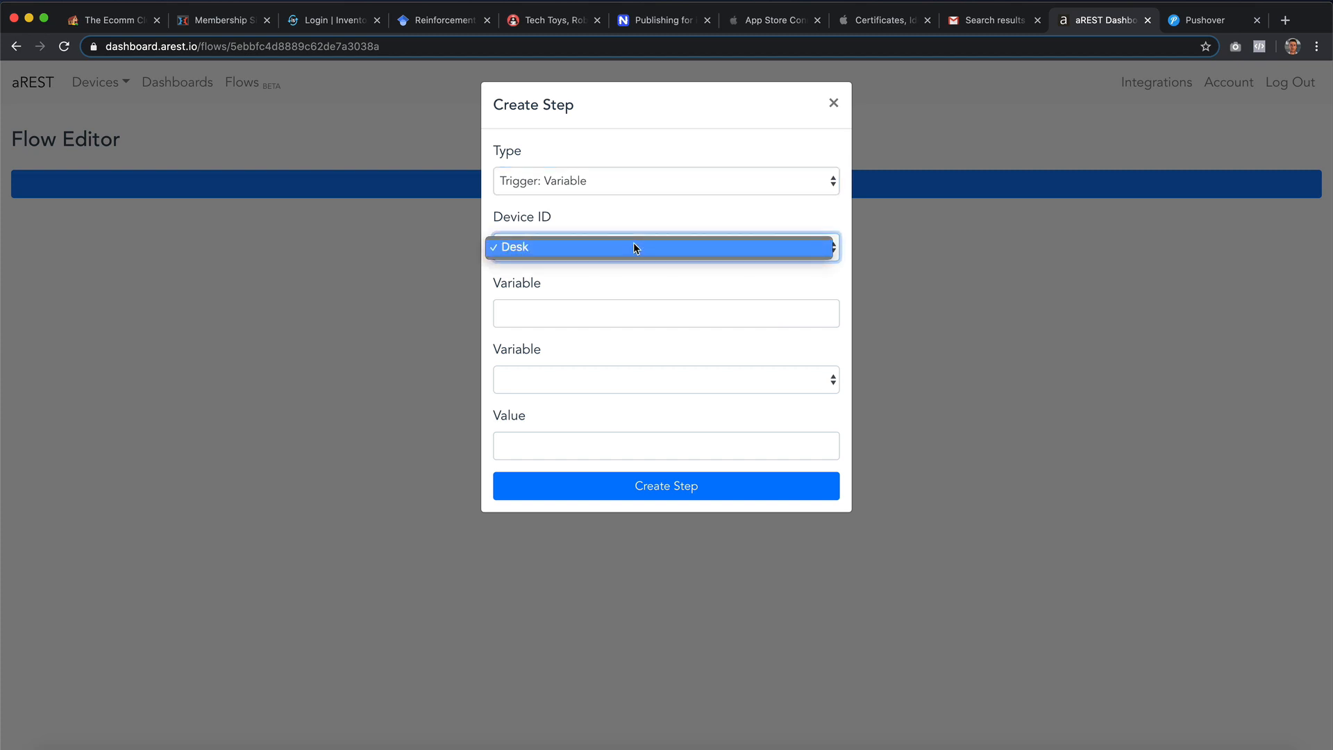
{"action": "left_click", "coordinate": [634, 248]}
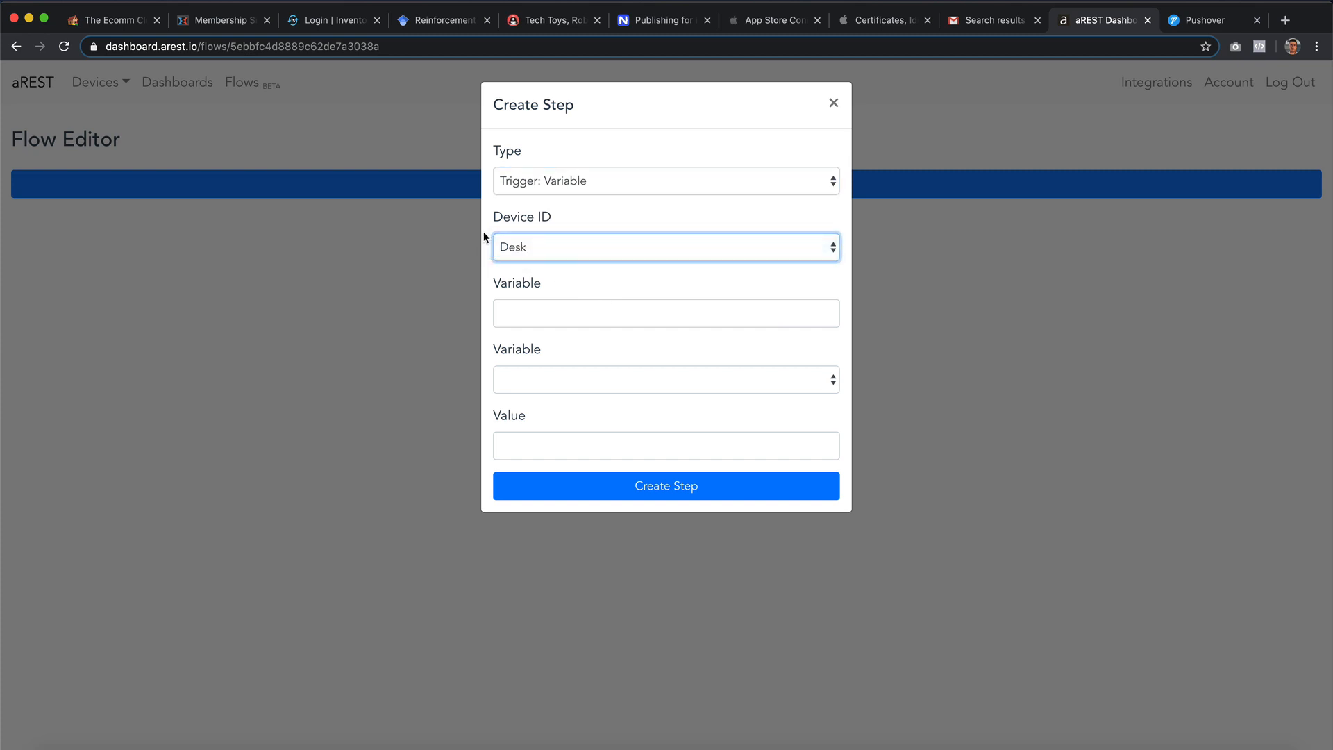
Set the trigger condition to variable temperature Greater Than 5 and create the step.
{"action": "left_click", "coordinate": [569, 316]}
{"action": "type", "text": "temperature"}
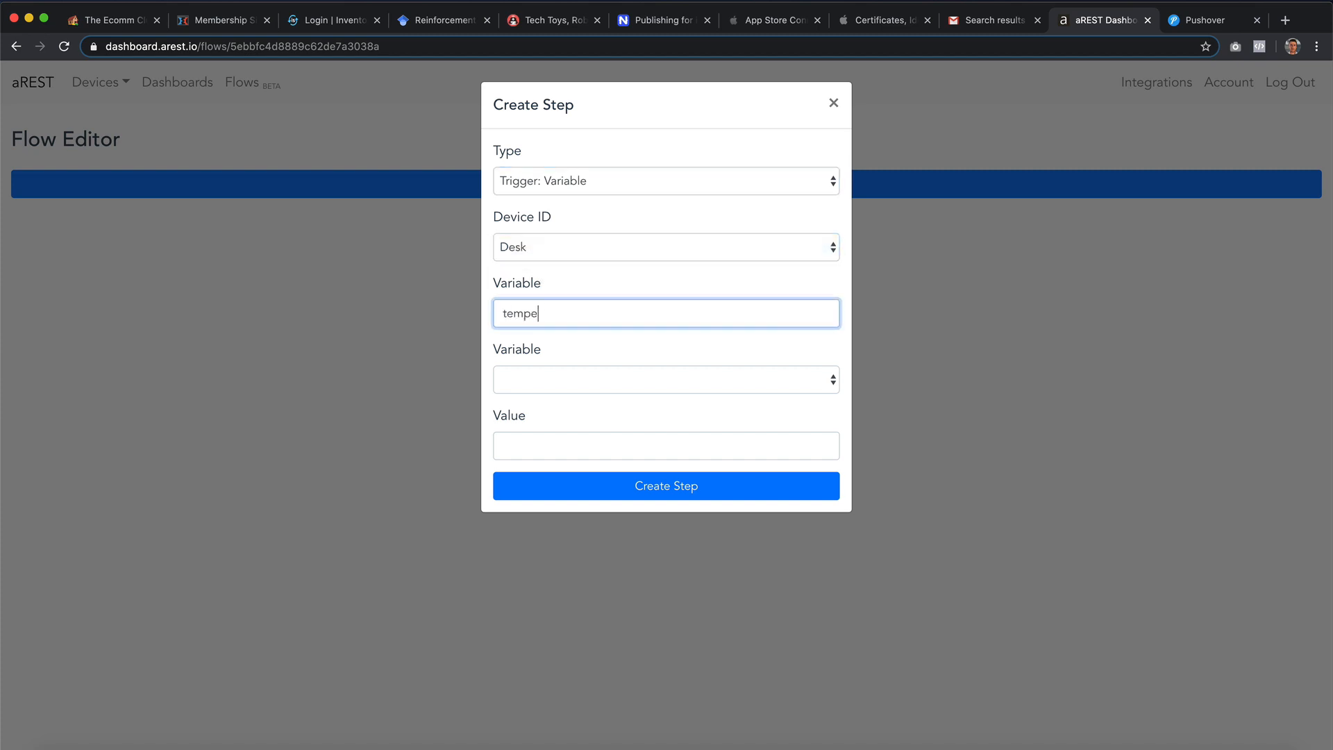
{"action": "key", "text": "Tab"}
{"action": "left_click", "coordinate": [608, 382]}
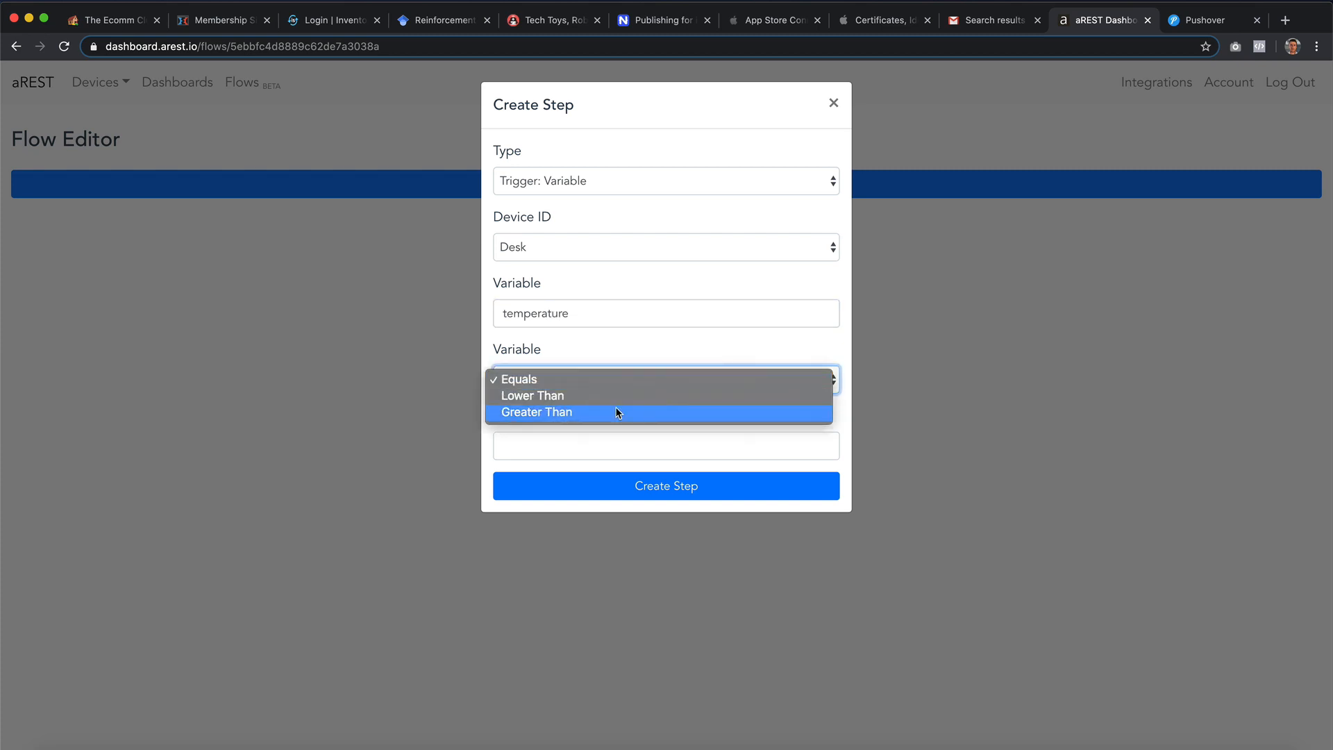
{"action": "left_click", "coordinate": [615, 412]}
{"action": "left_click", "coordinate": [603, 447]}
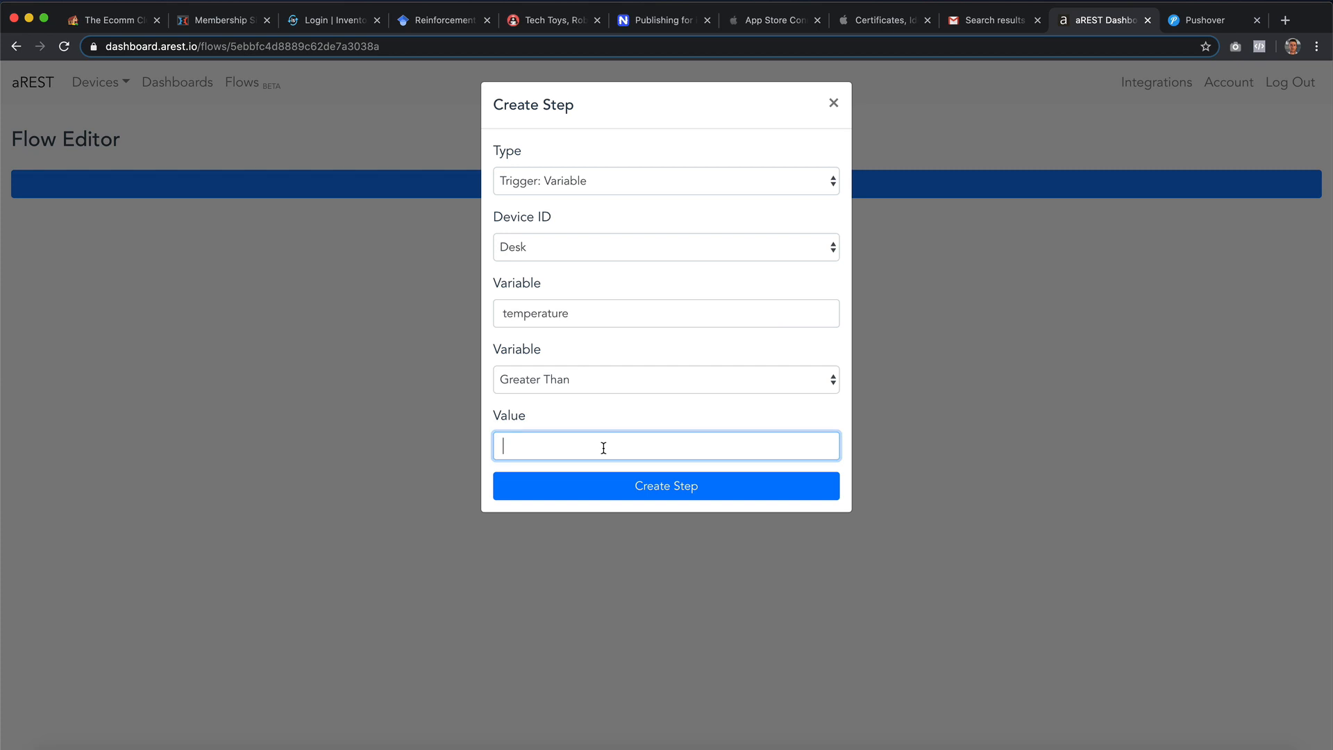
{"action": "type", "text": "5"}
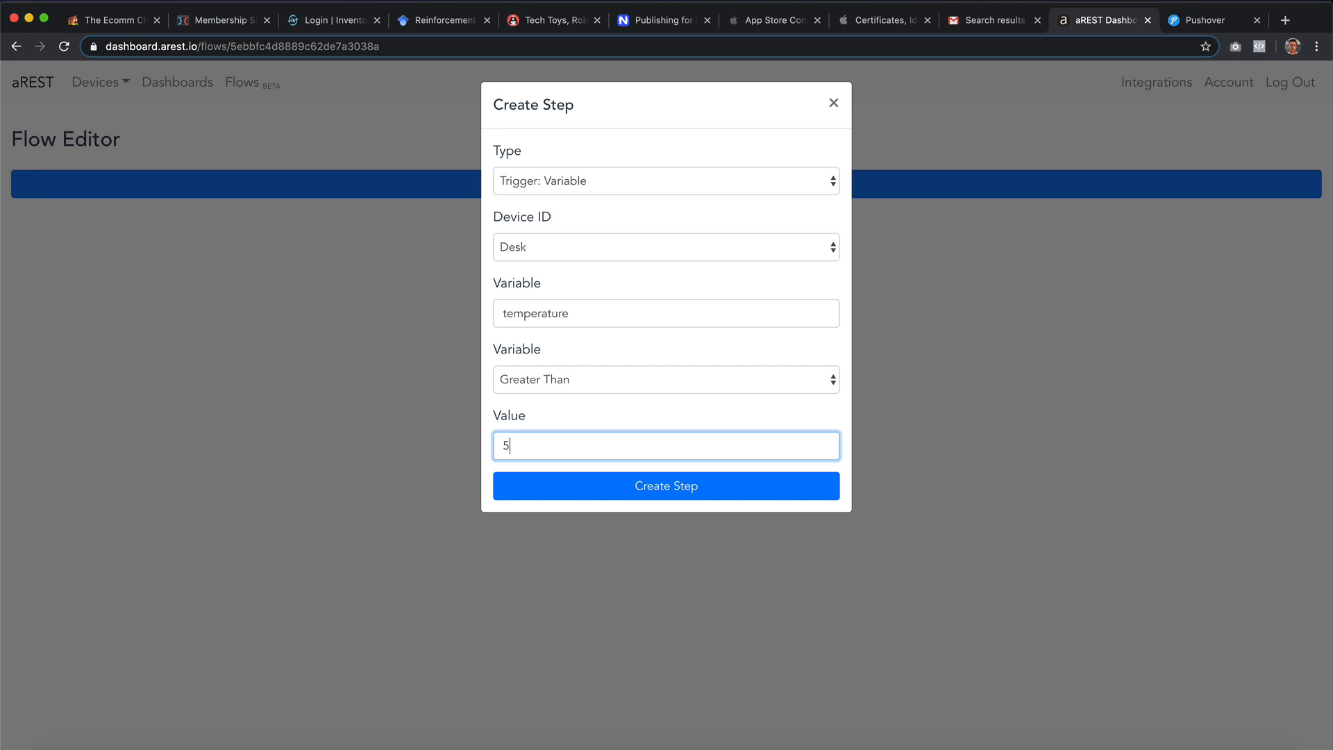
{"action": "left_click", "coordinate": [630, 481]}
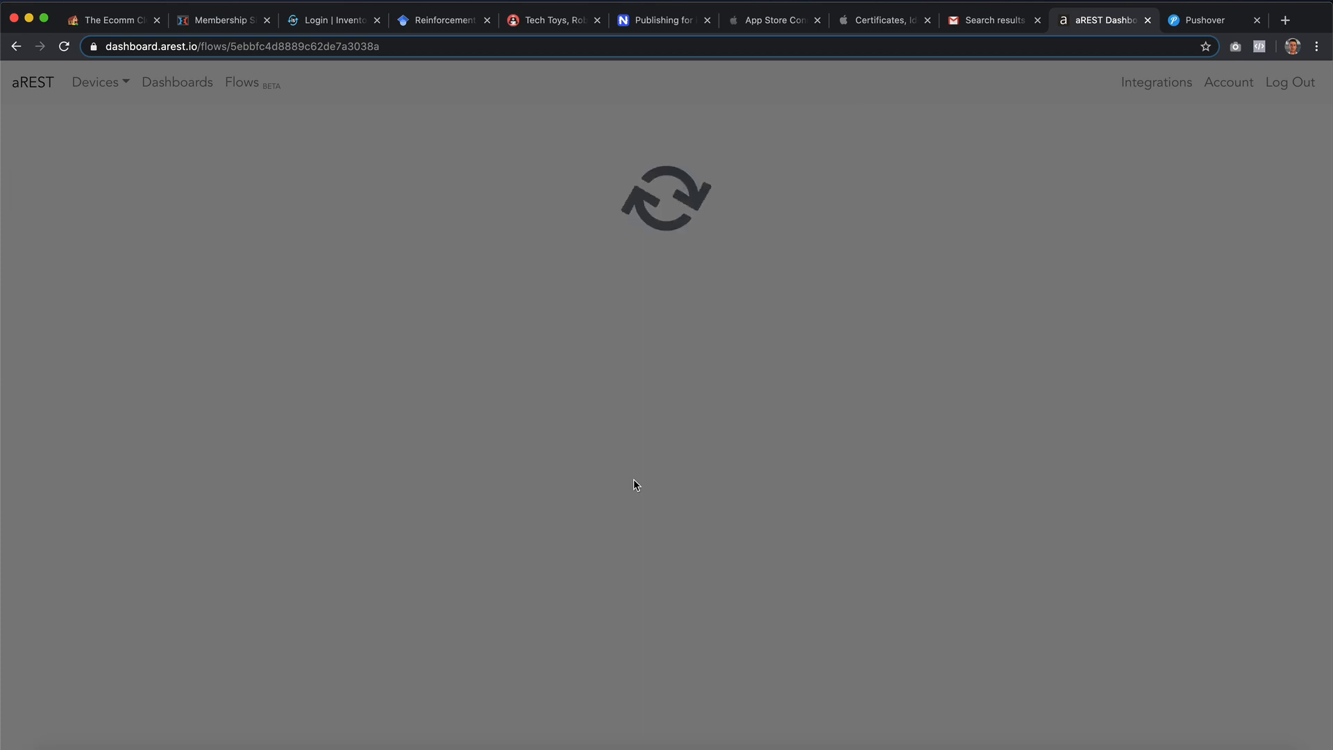
{"action": "left_click_drag", "start_coordinate": [253, 371], "coordinate": [198, 260]}
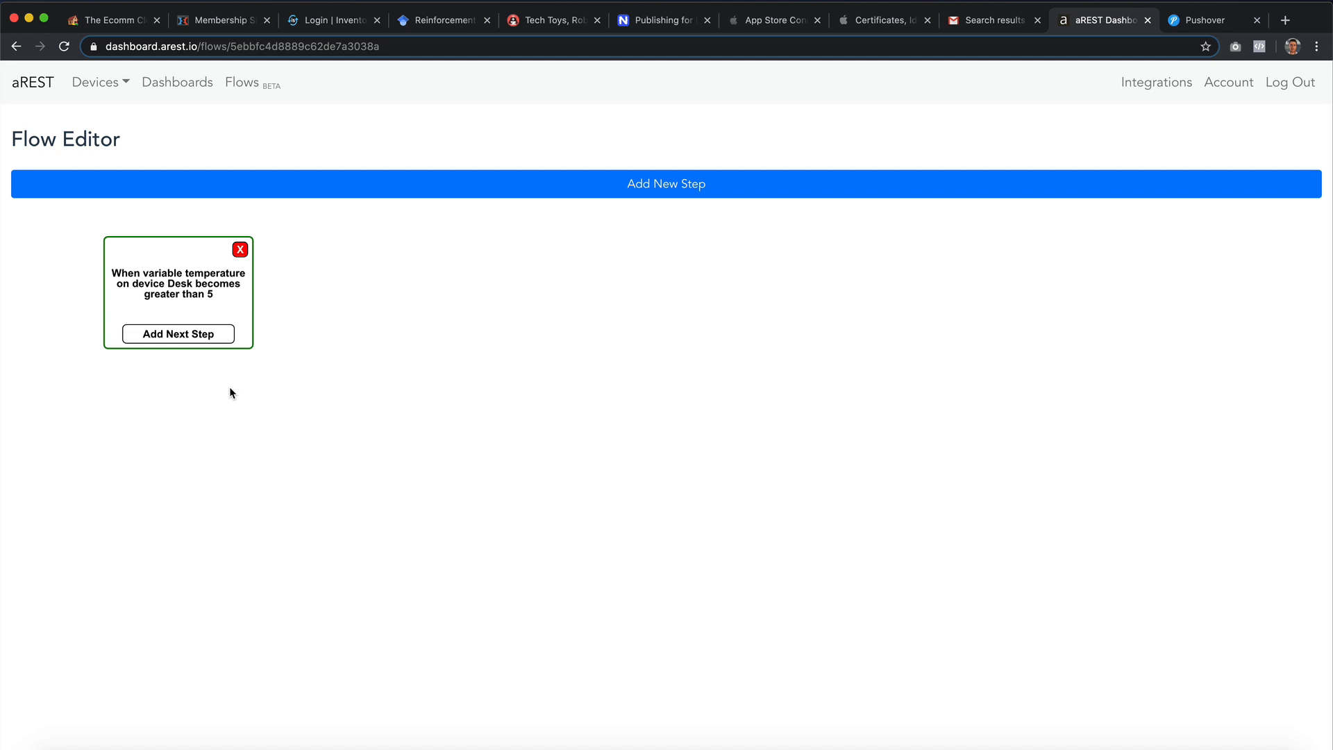
Add an "Action: Push Notification" step after the temperature trigger, titled "It works!" with the message "That will be my message".
{"action": "left_click", "coordinate": [206, 338]}
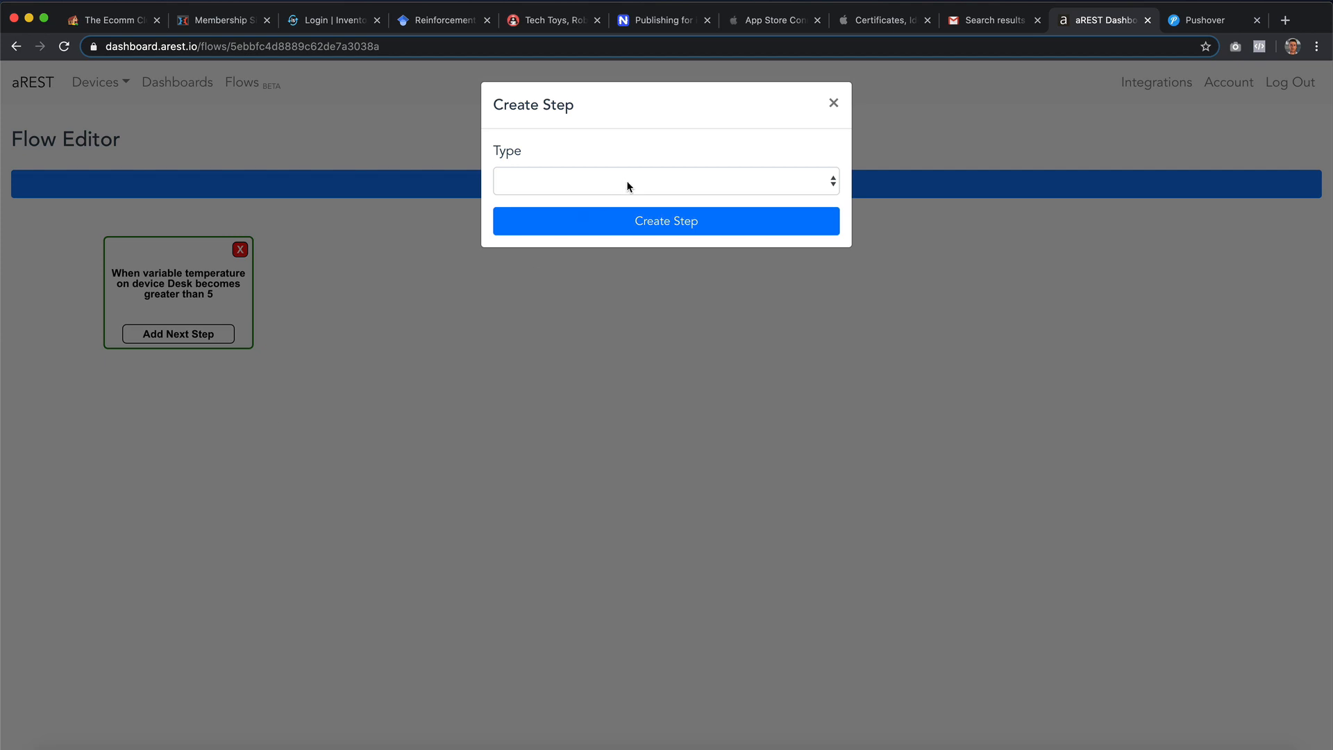
{"action": "left_click", "coordinate": [628, 186]}
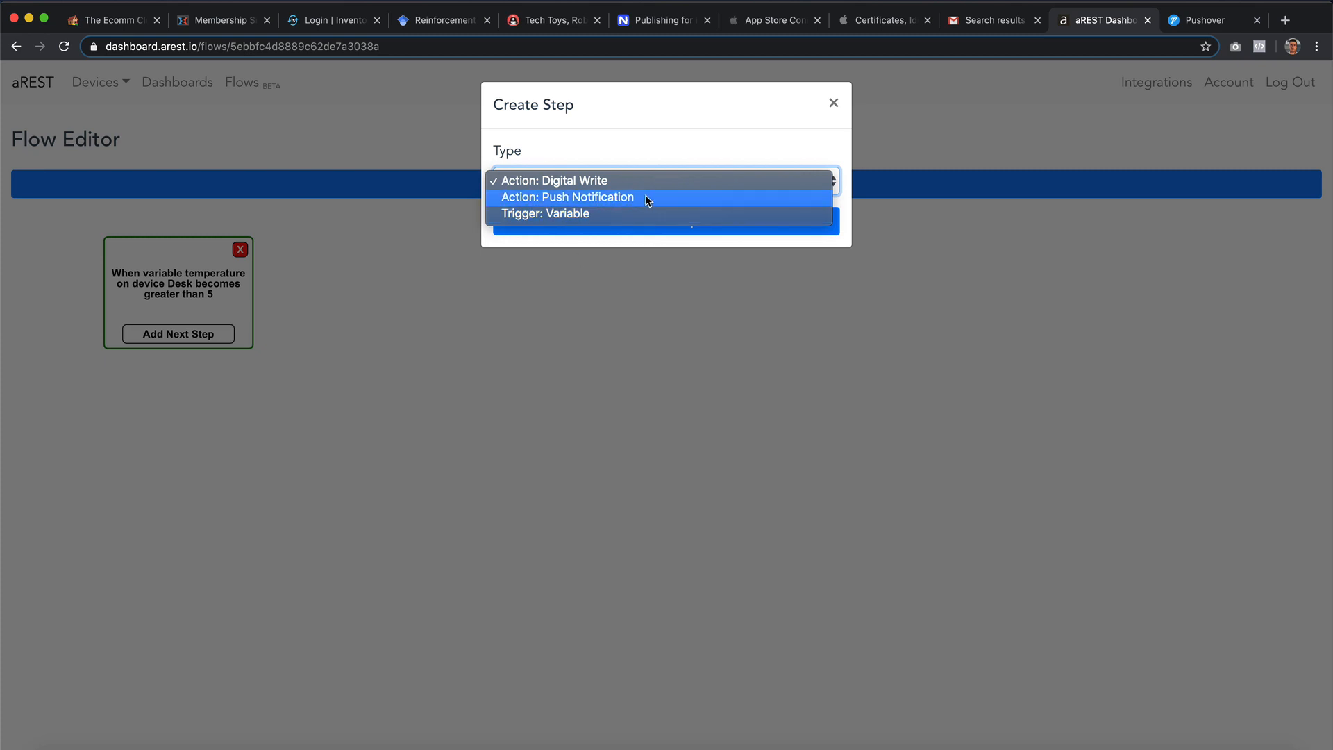
{"action": "left_click", "coordinate": [645, 199]}
{"action": "left_click", "coordinate": [639, 240]}
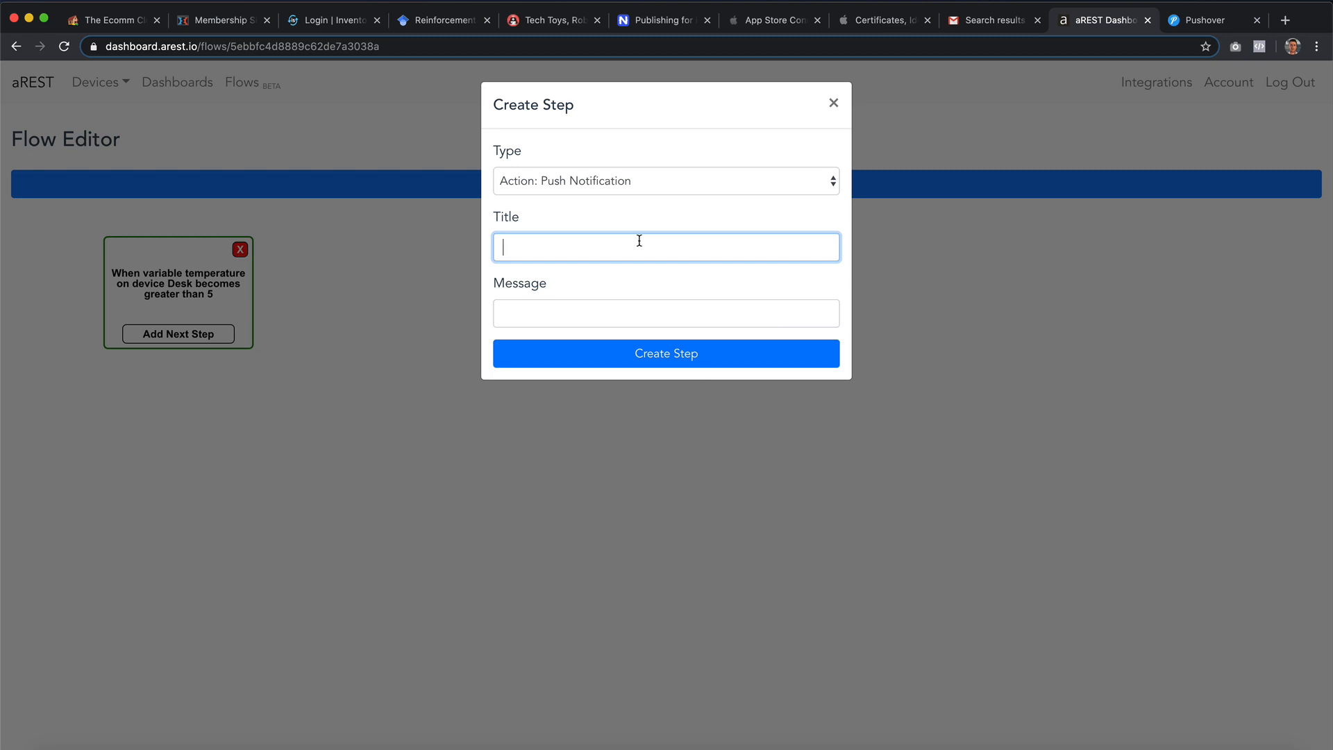
{"action": "type", "text": "It works!"}
{"action": "key", "text": "Tab"}
{"action": "type", "text": "T"}
{"action": "key", "text": "BackSpace"}
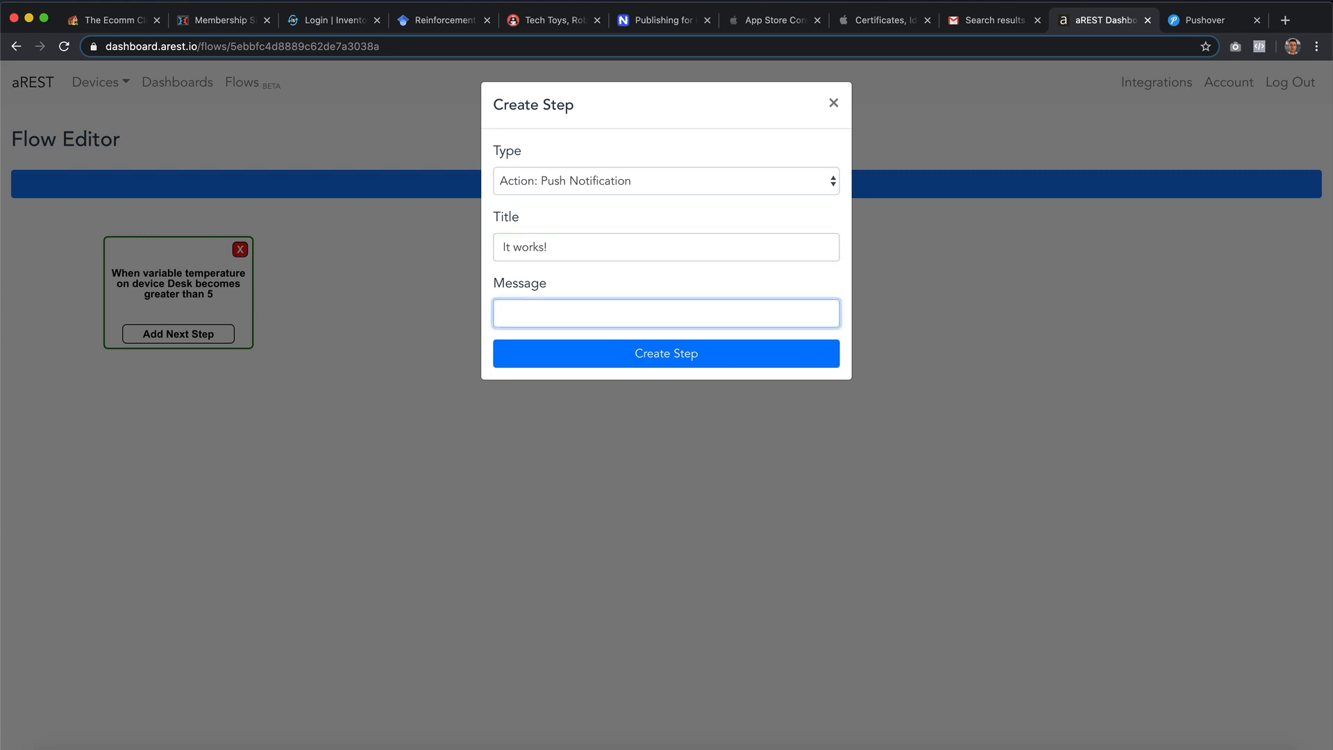
{"action": "type", "text": "That will be my message"}
{"action": "left_click", "coordinate": [712, 347]}
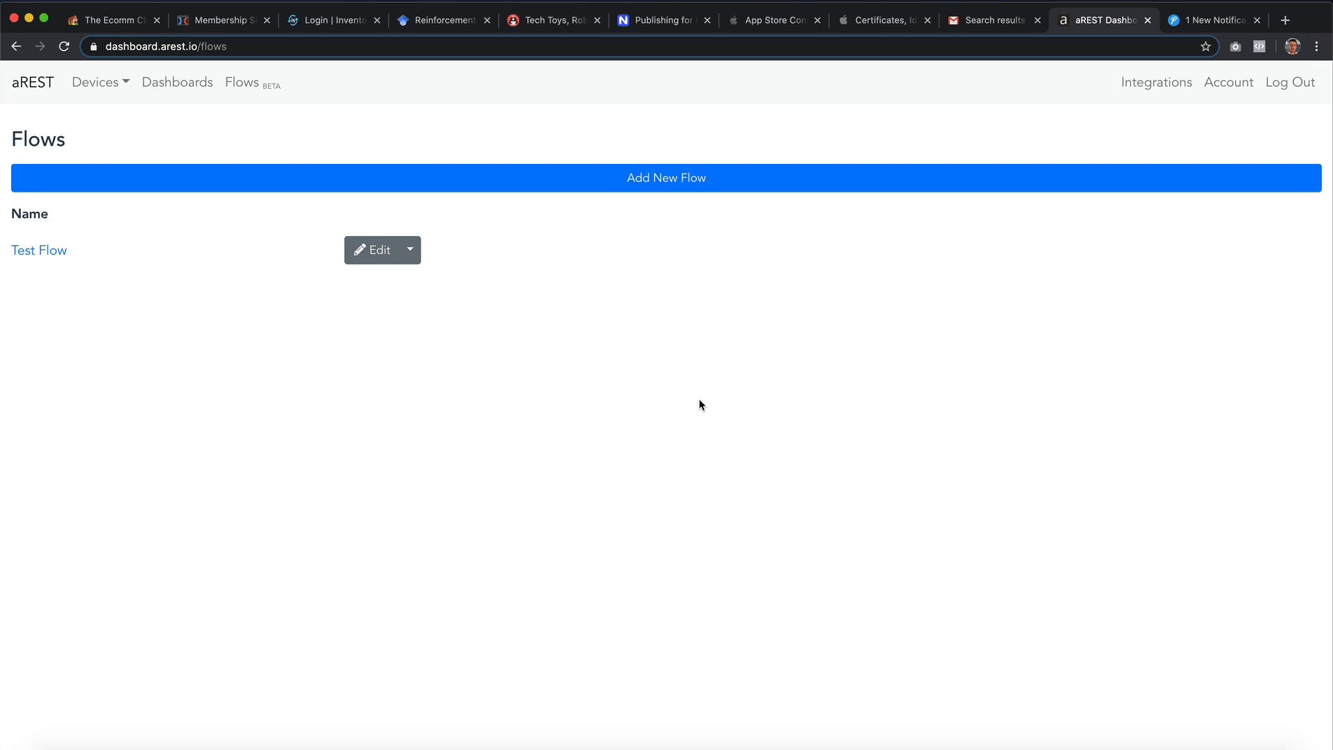
{"action": "left_click", "coordinate": [952, 8]}
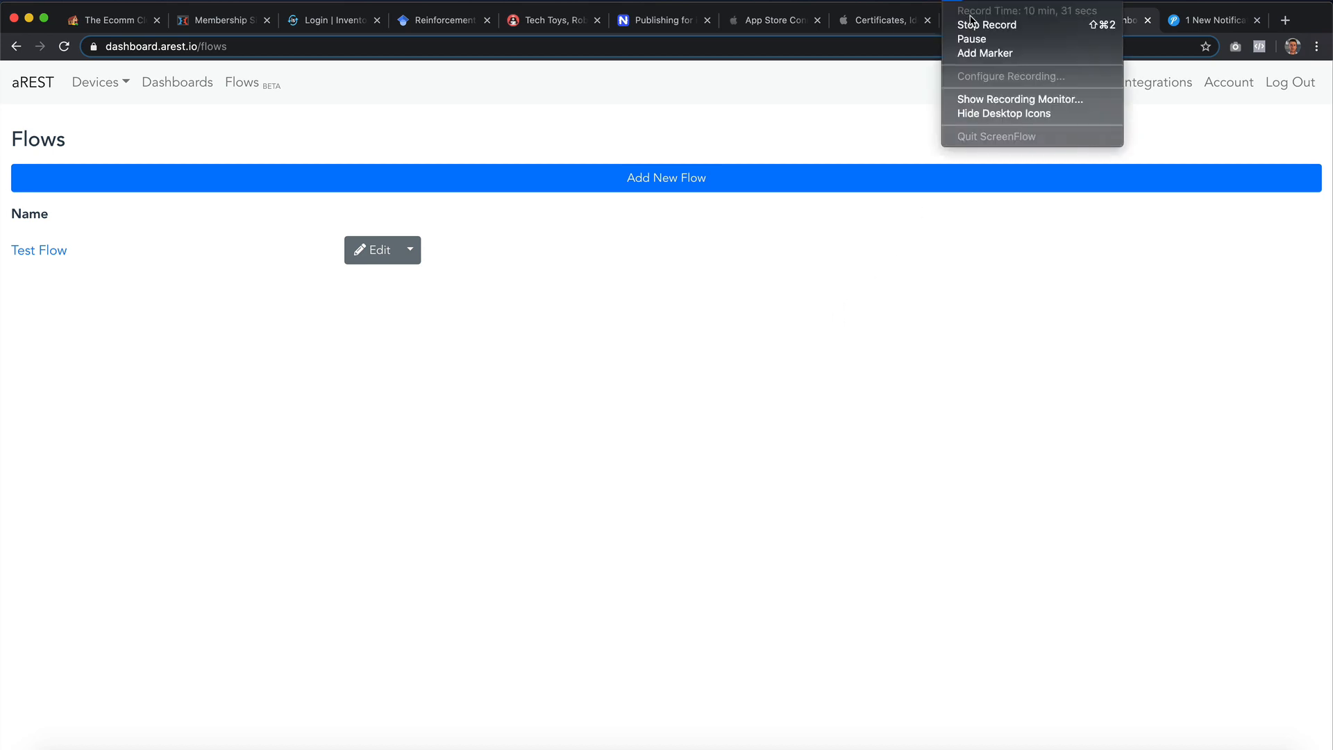
{"action": "left_click", "coordinate": [974, 25]}
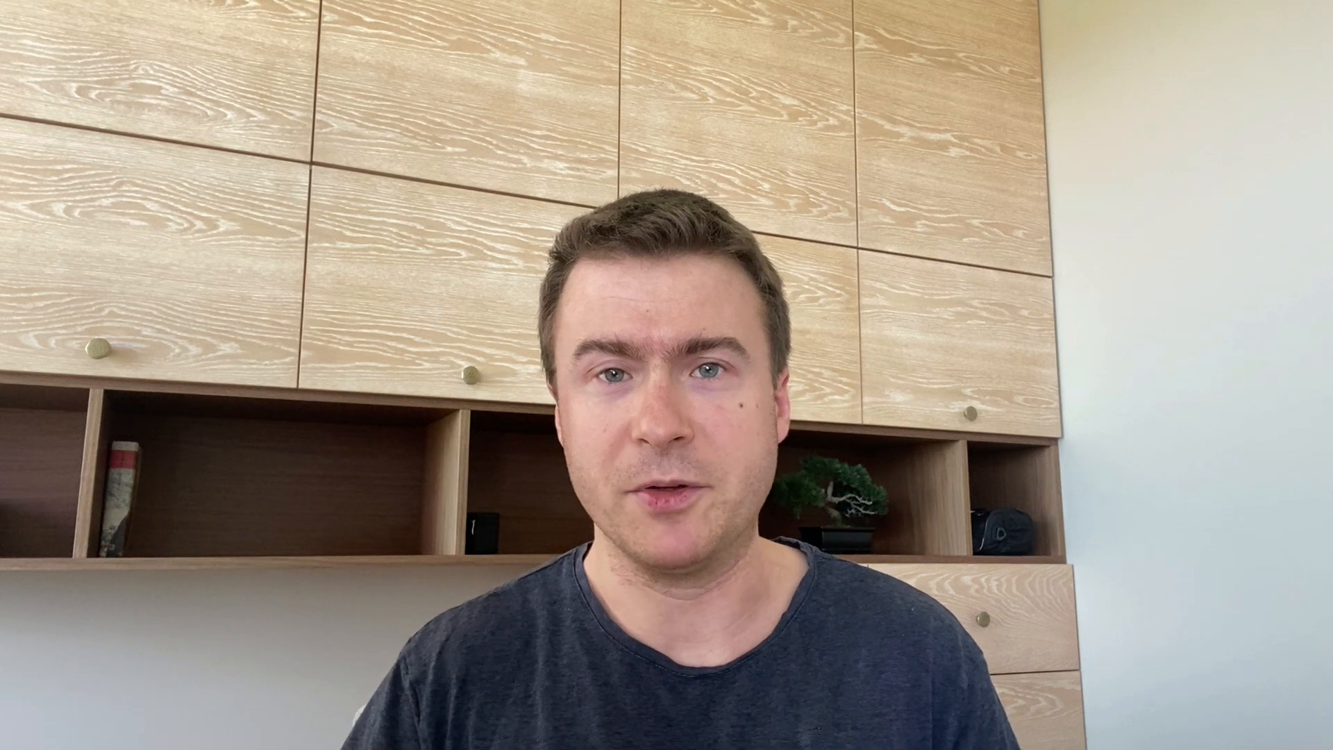